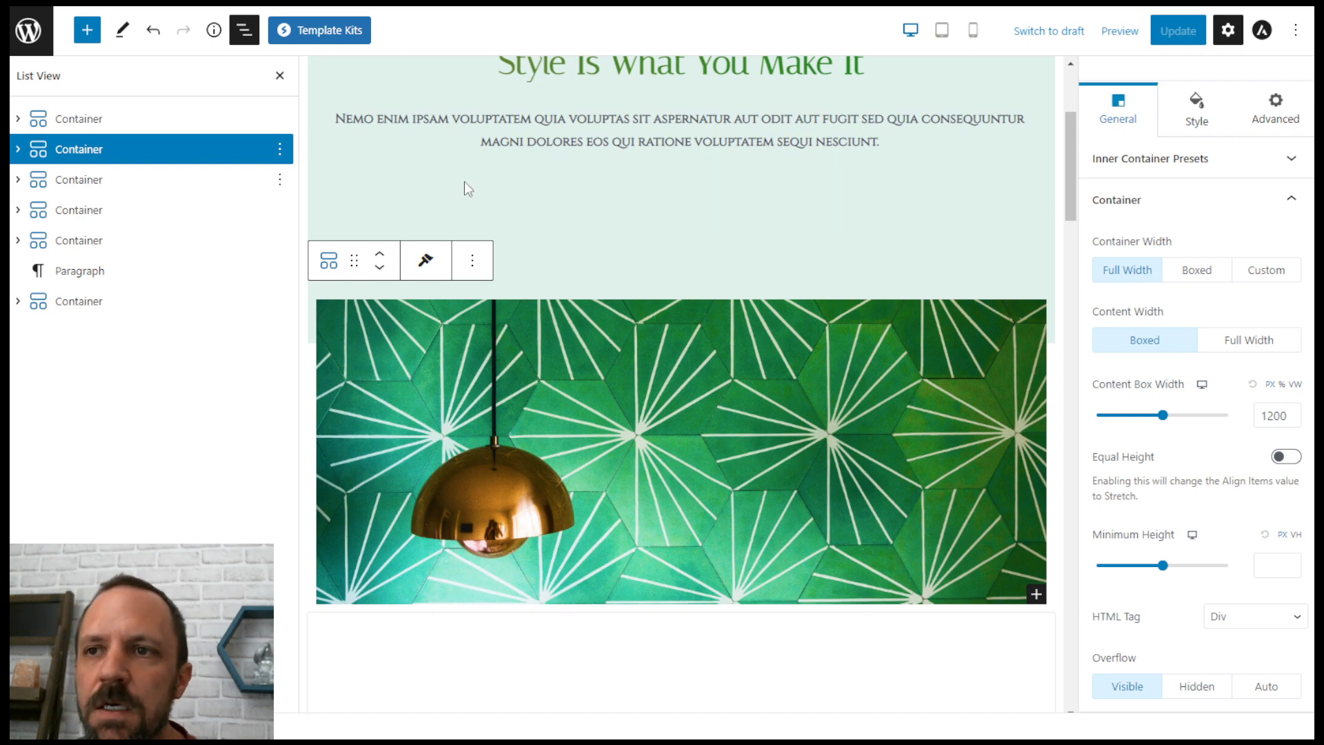
Step: Browse the Home and Garden Decor template kit's pages, then close the template library
left_click(319, 40)
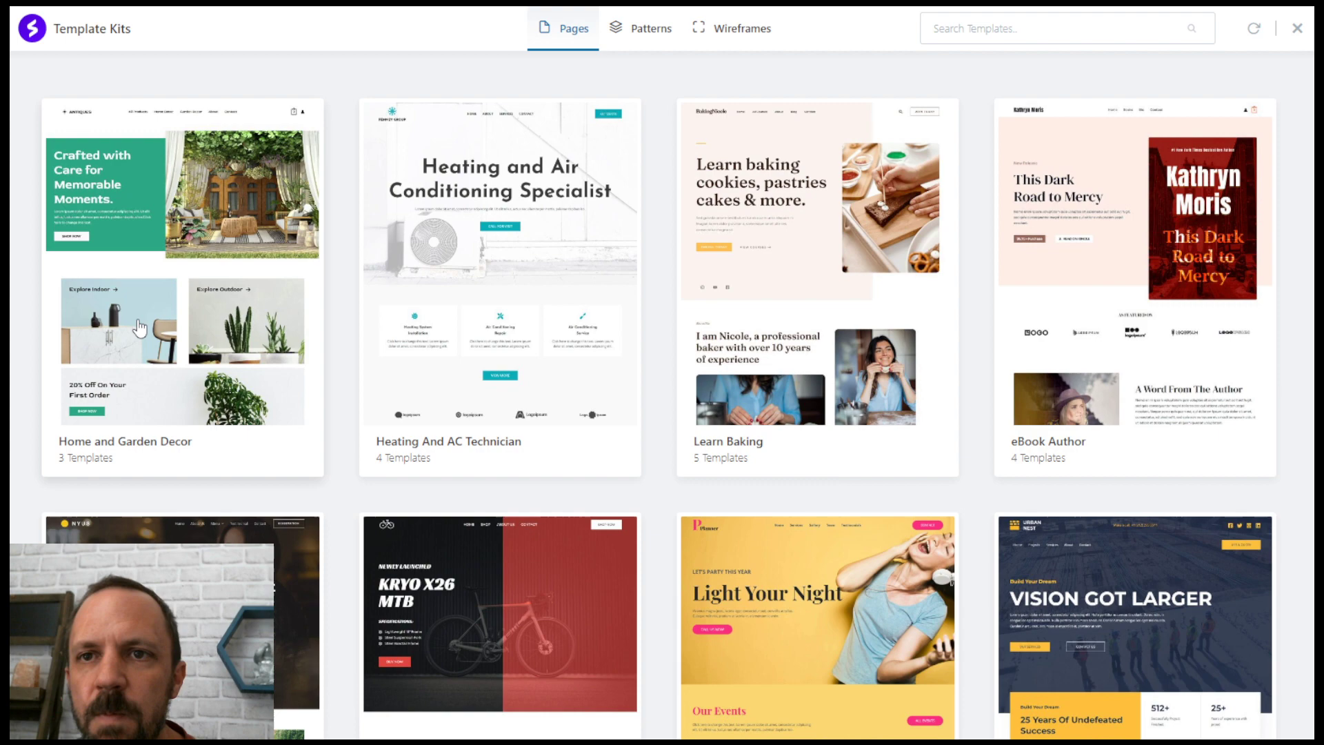
left_click(176, 222)
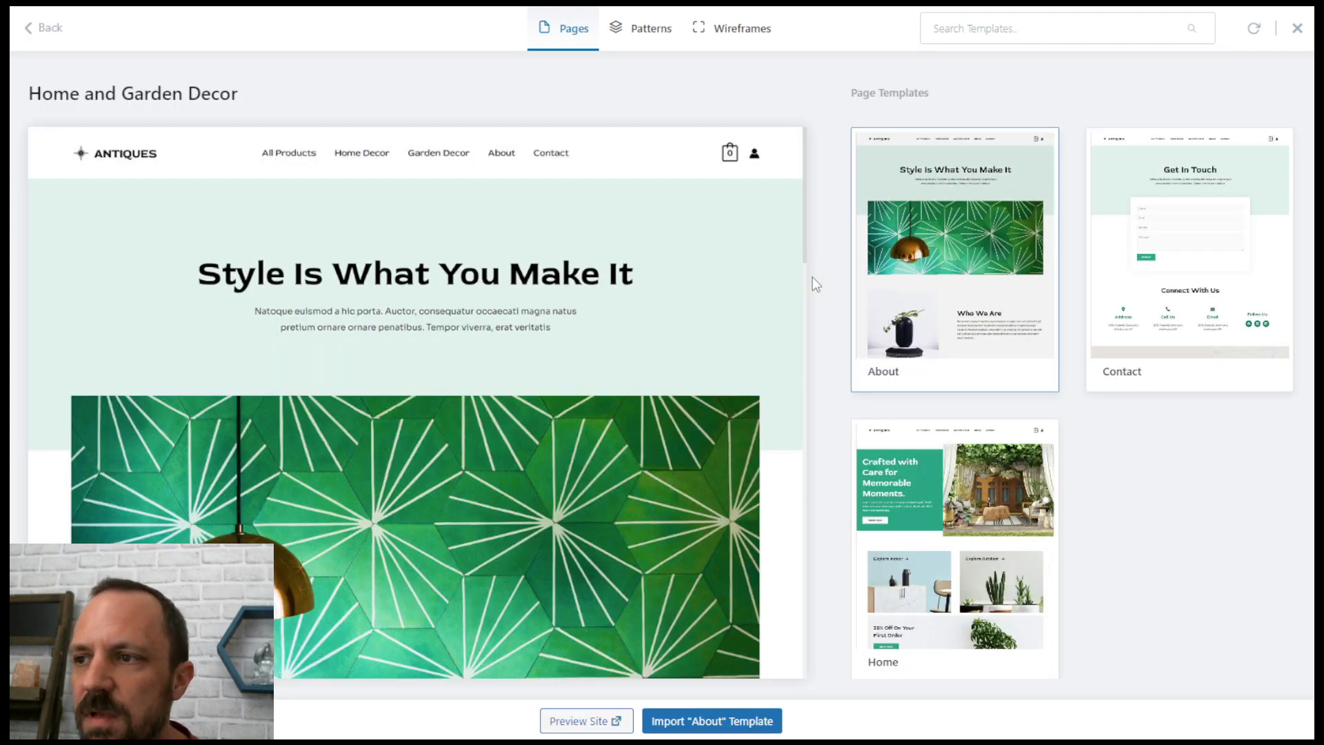
left_click(1297, 29)
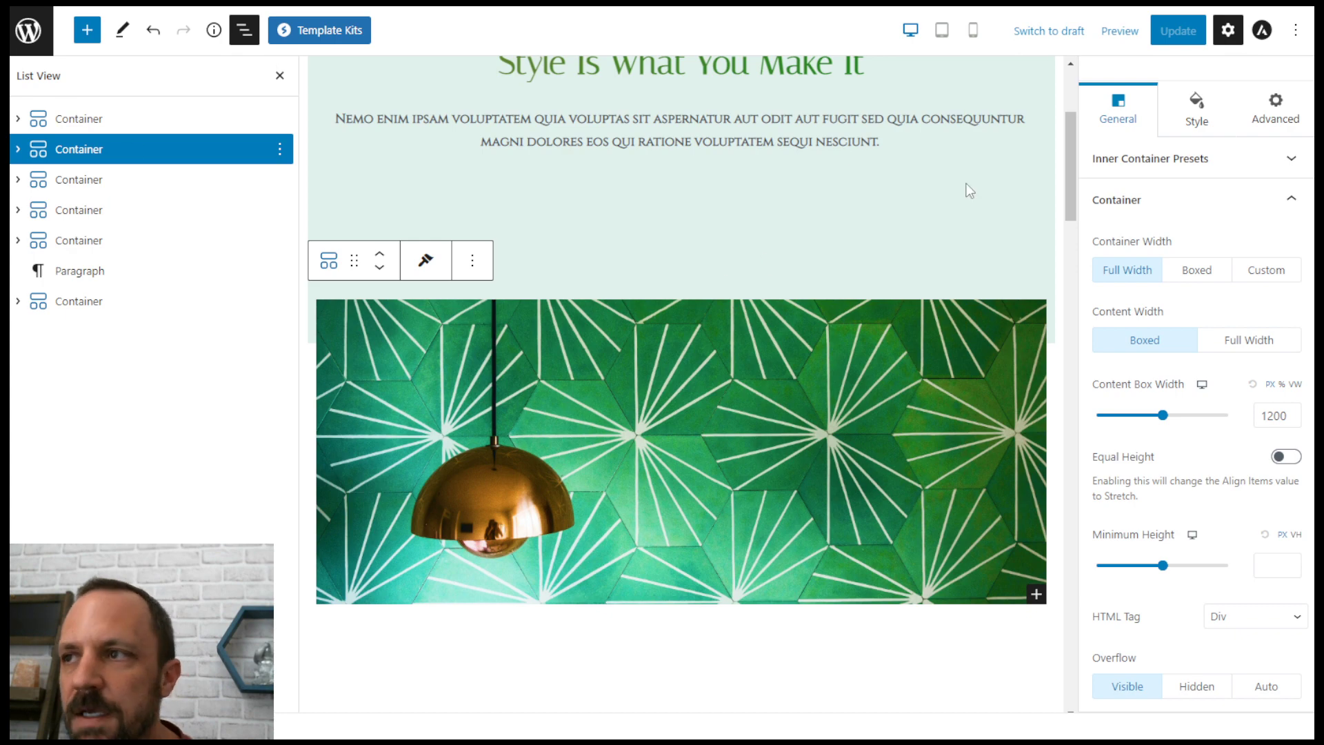
Step: Select the top heading section container, then the lamp image container, in List View
left_click_drag(1066, 154, 1069, 133)
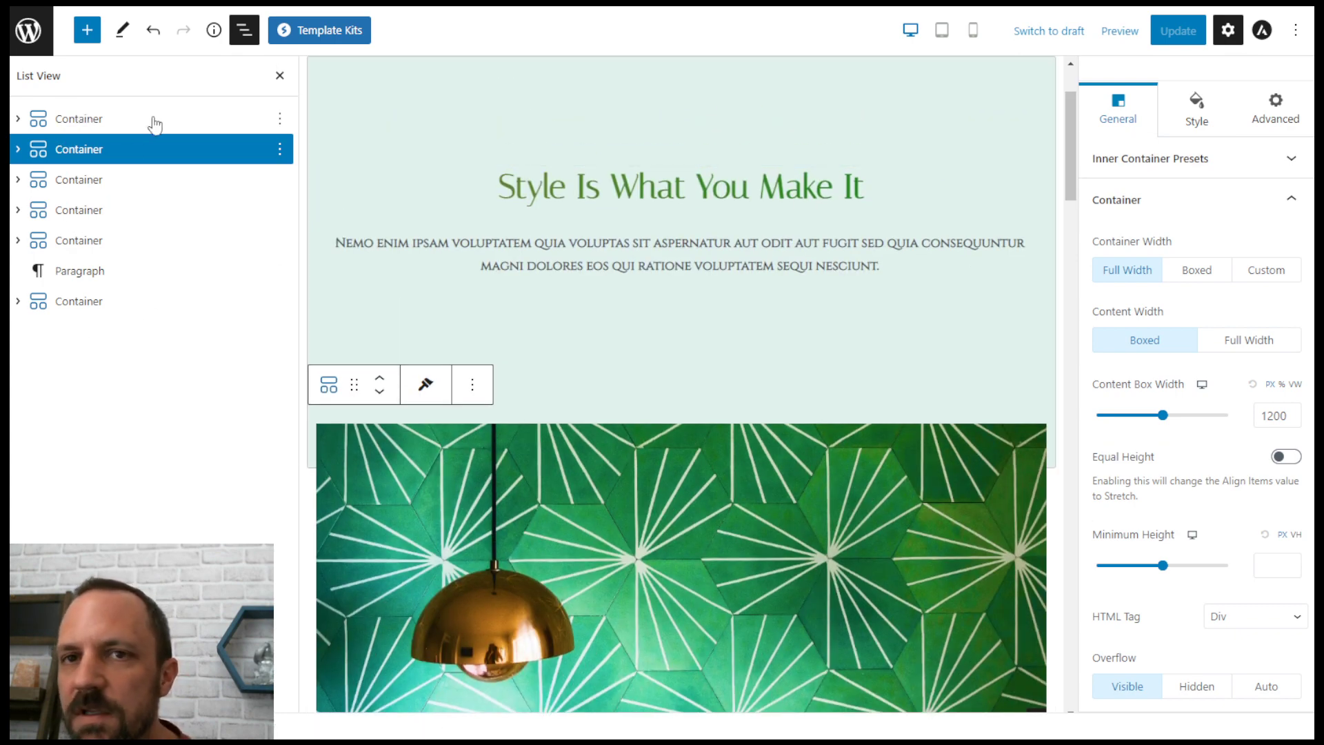
left_click(76, 124)
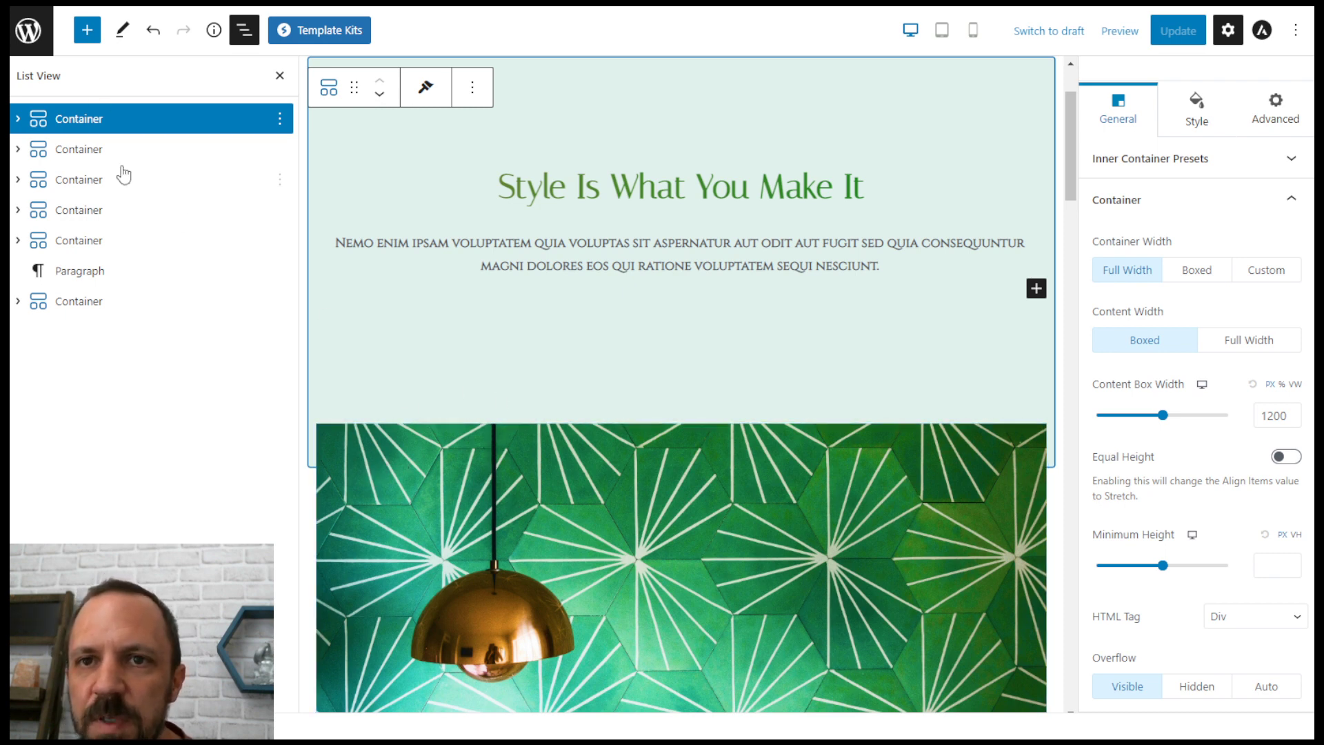
left_click(44, 146)
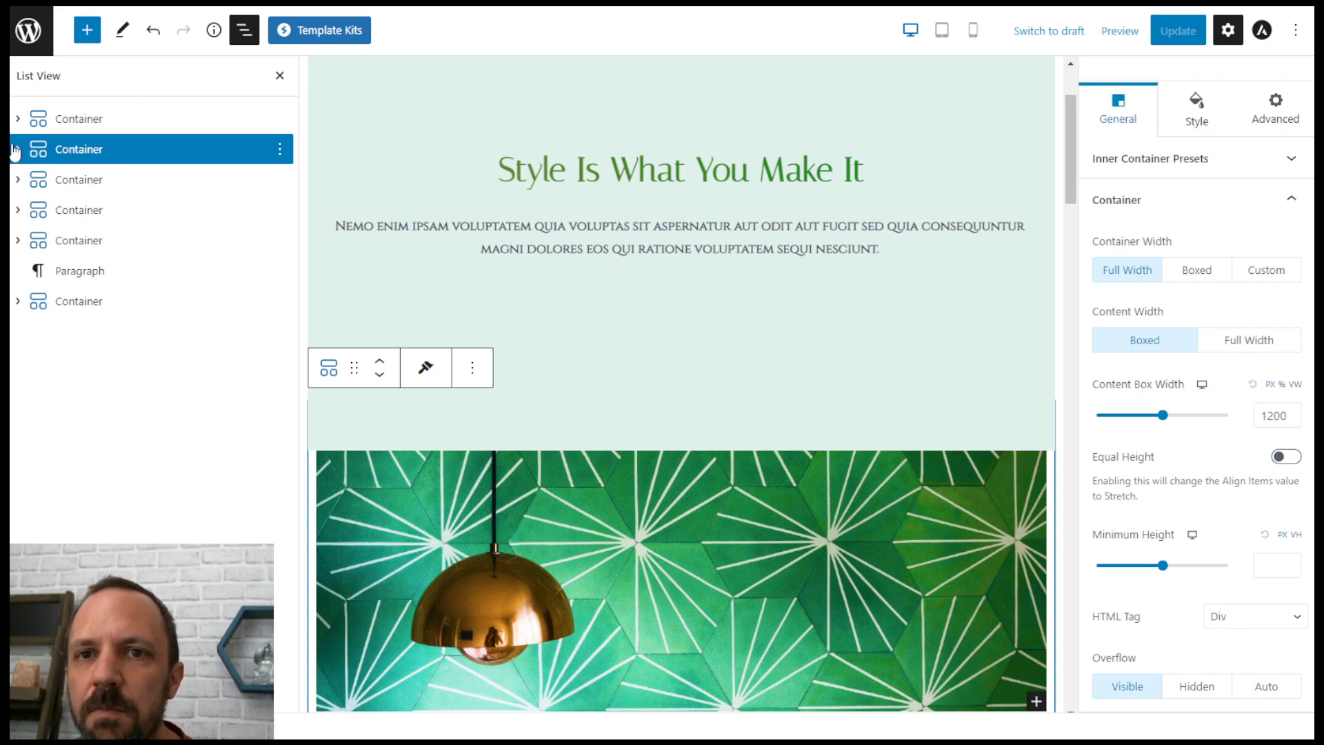
Step: Hide List View and the block settings sidebar, then scroll down the wider canvas
left_click(280, 74)
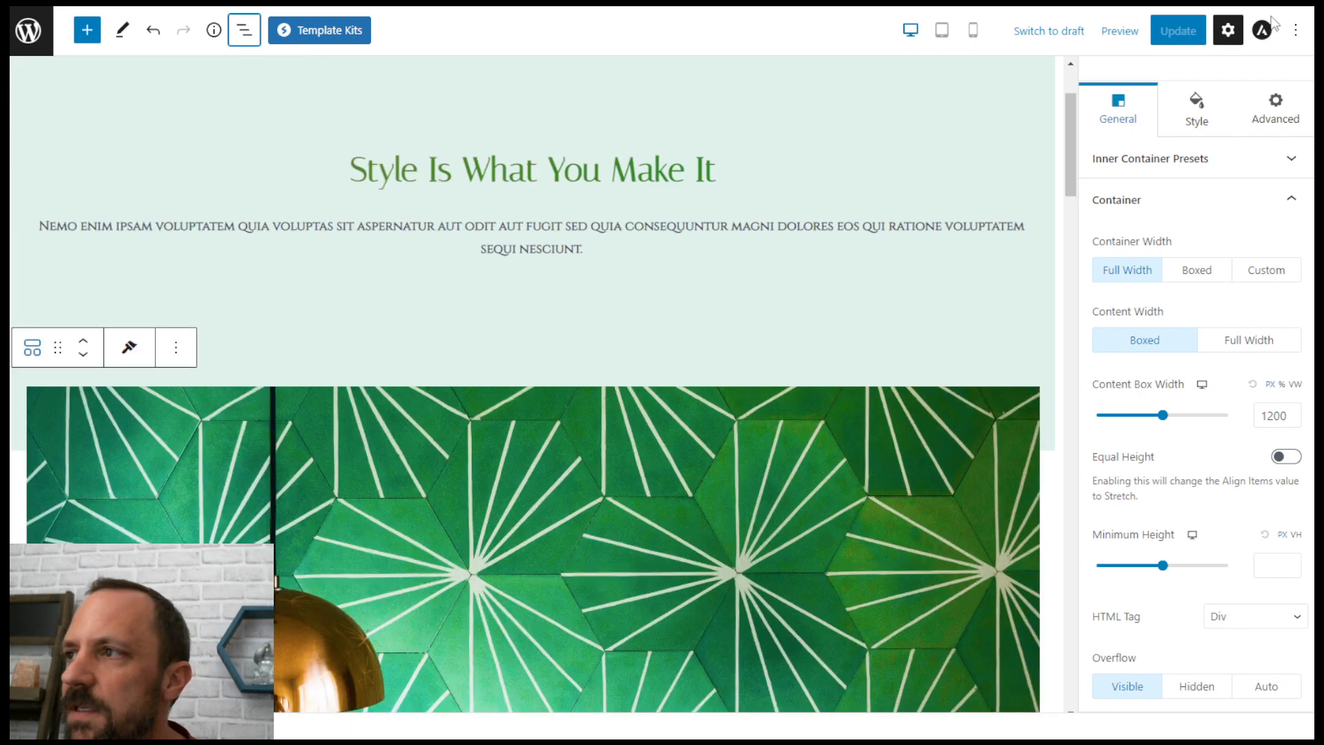
left_click(1228, 29)
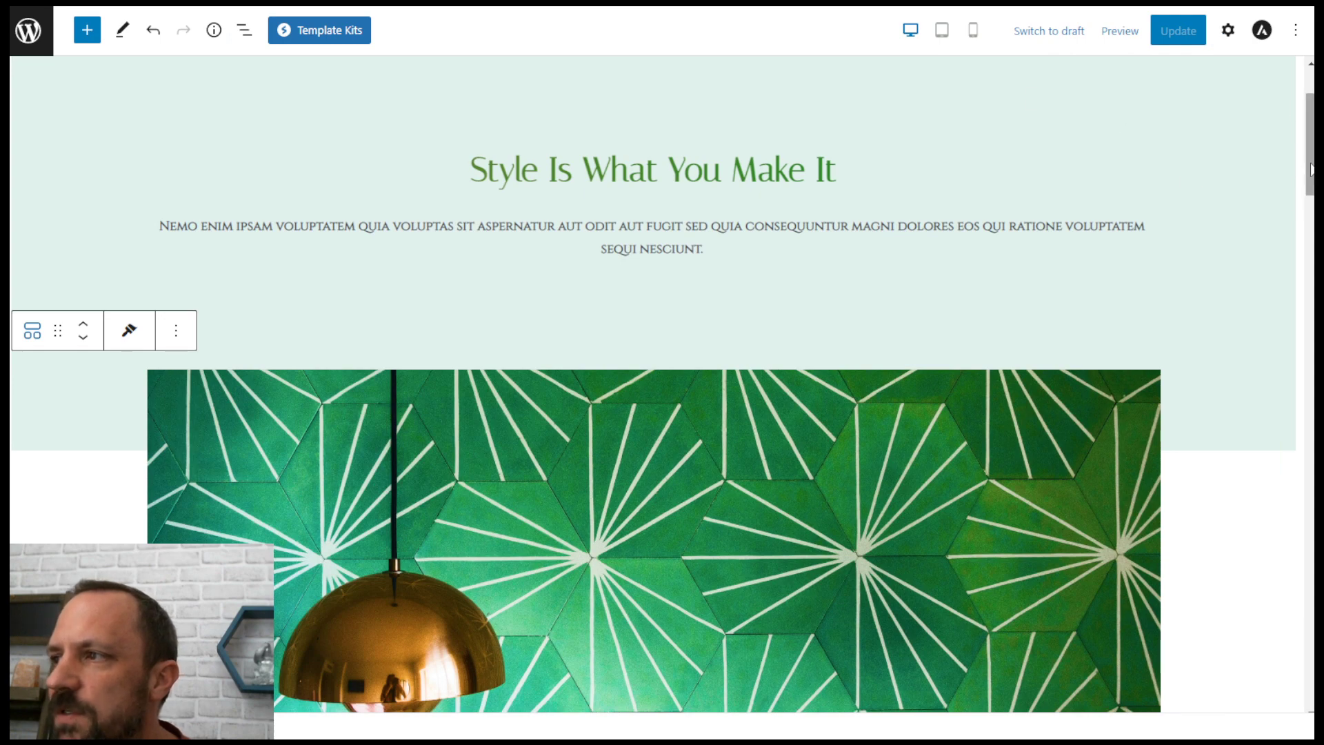
scroll(1311, 176, "down", 2)
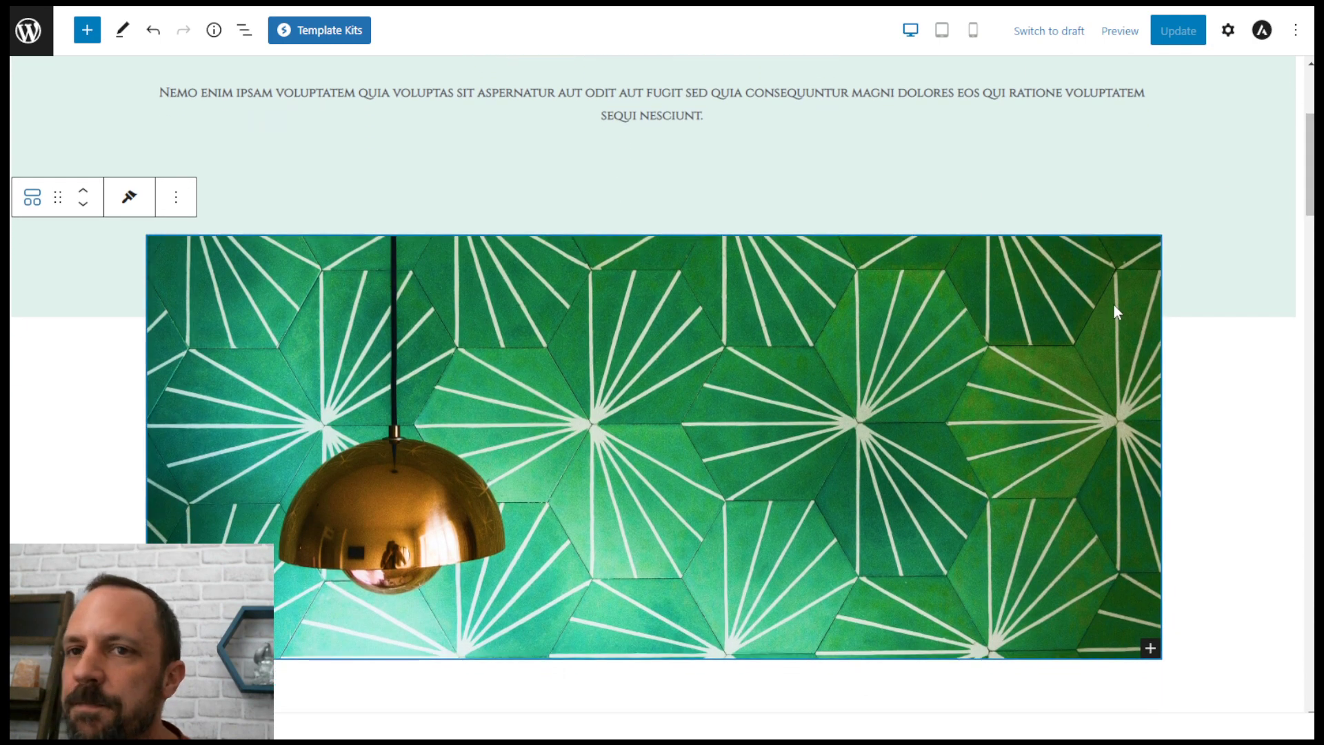
Step: Restore List View and settings, then show the lamp container's Spacing with its -7 top margin
left_click(244, 29)
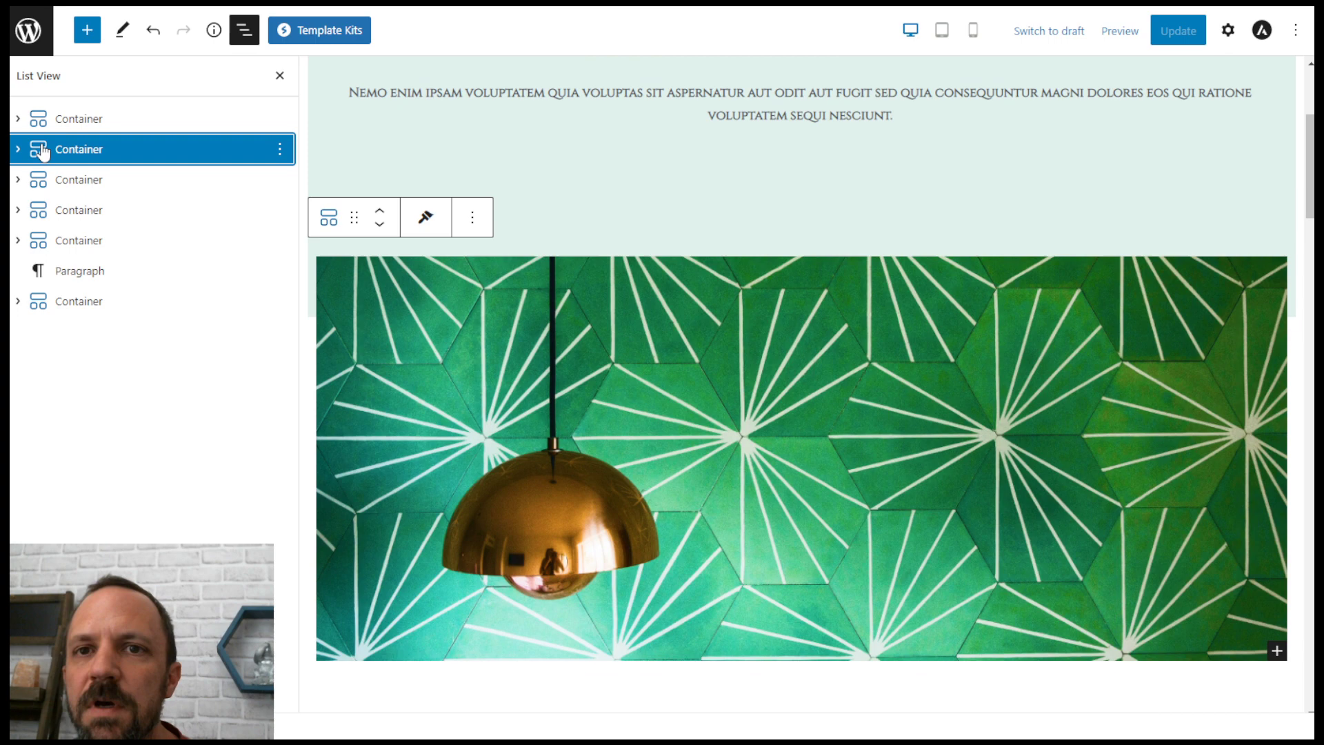
key("ctrl+shift+comma")
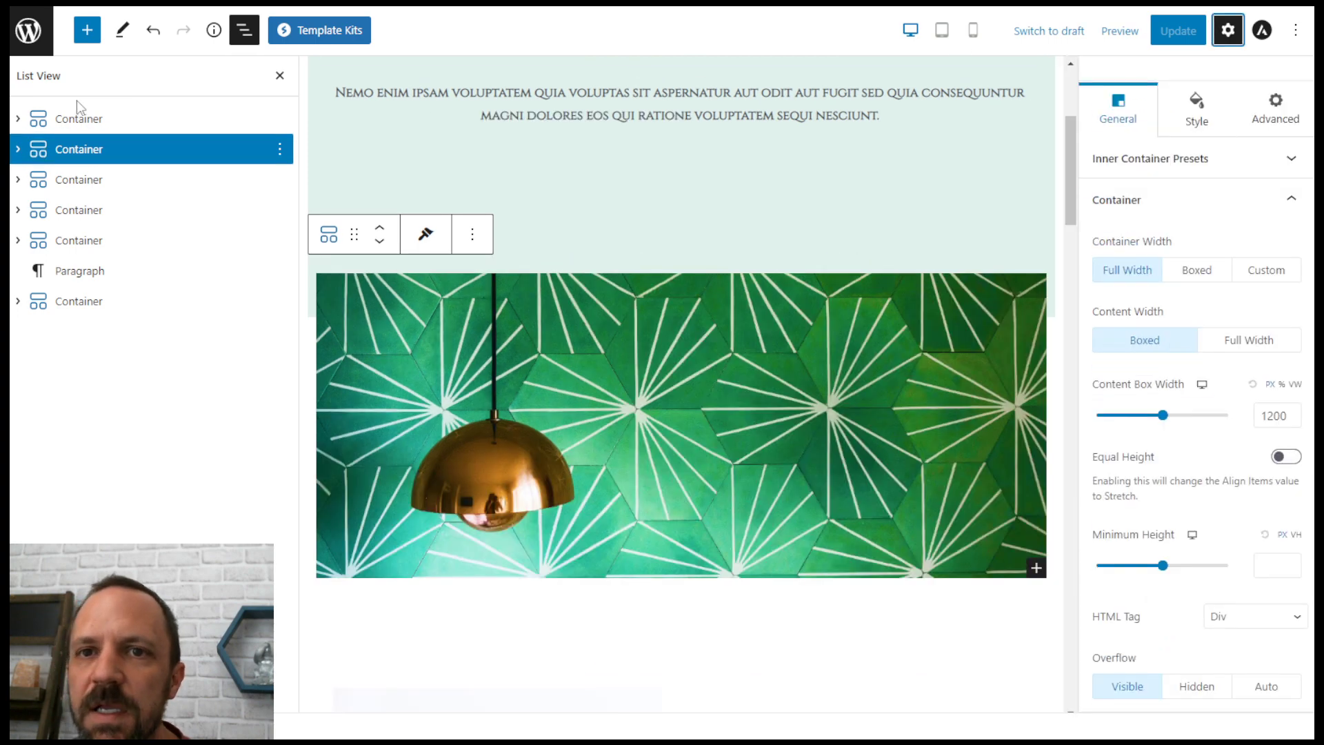
left_click(18, 149)
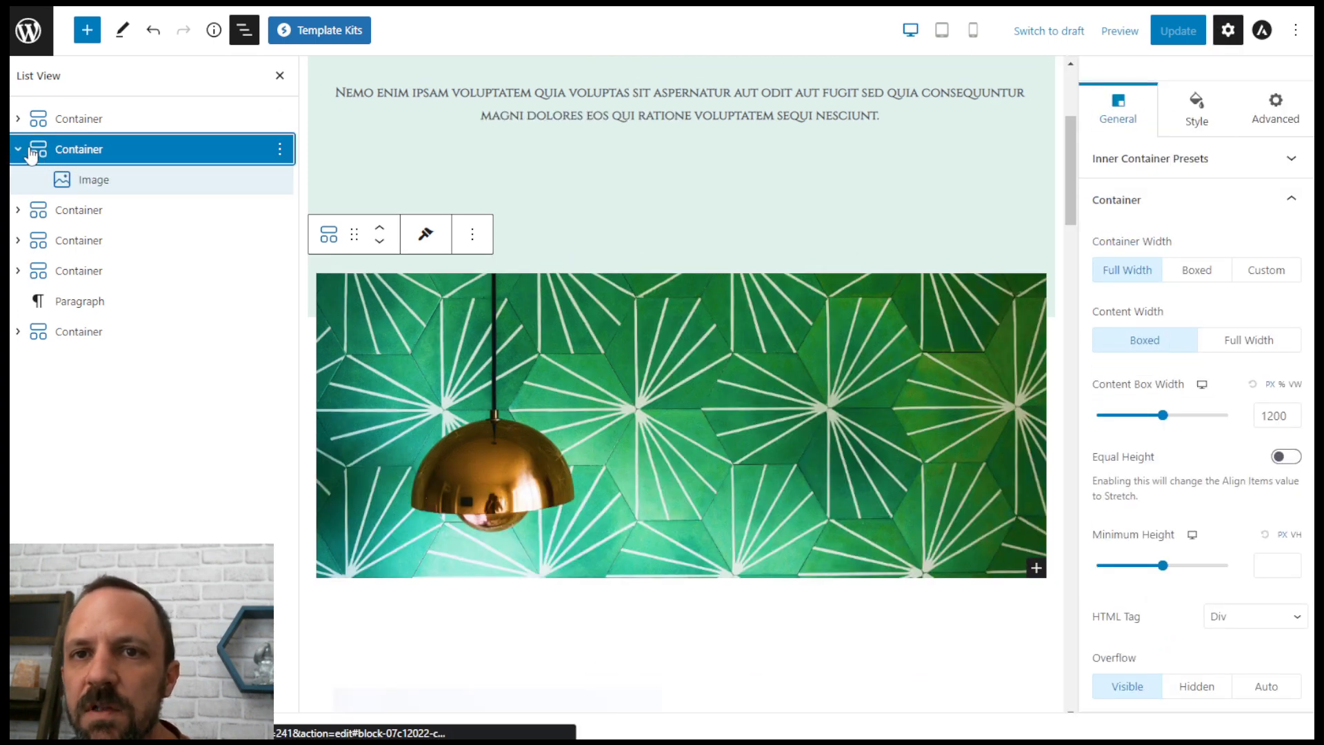
left_click(18, 149)
left_click(1199, 111)
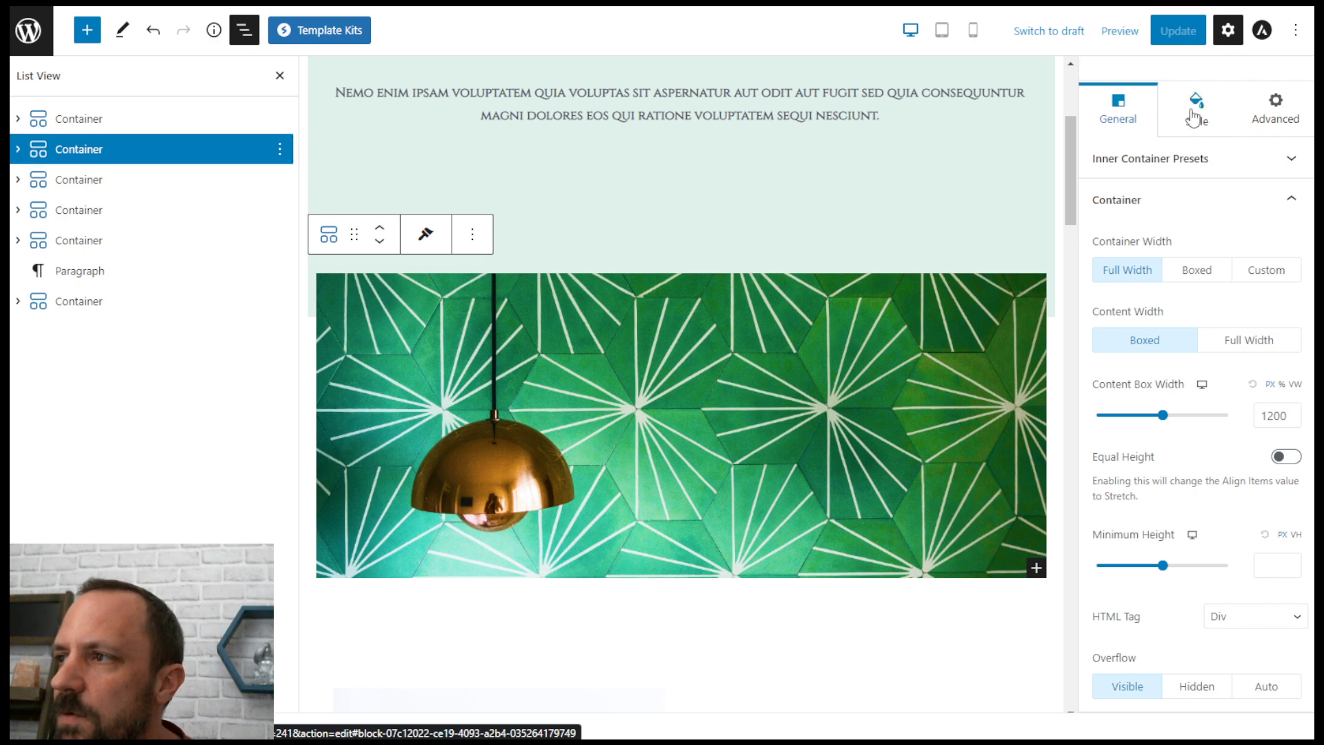
left_click(1167, 522)
scroll(1171, 522, "down", 2)
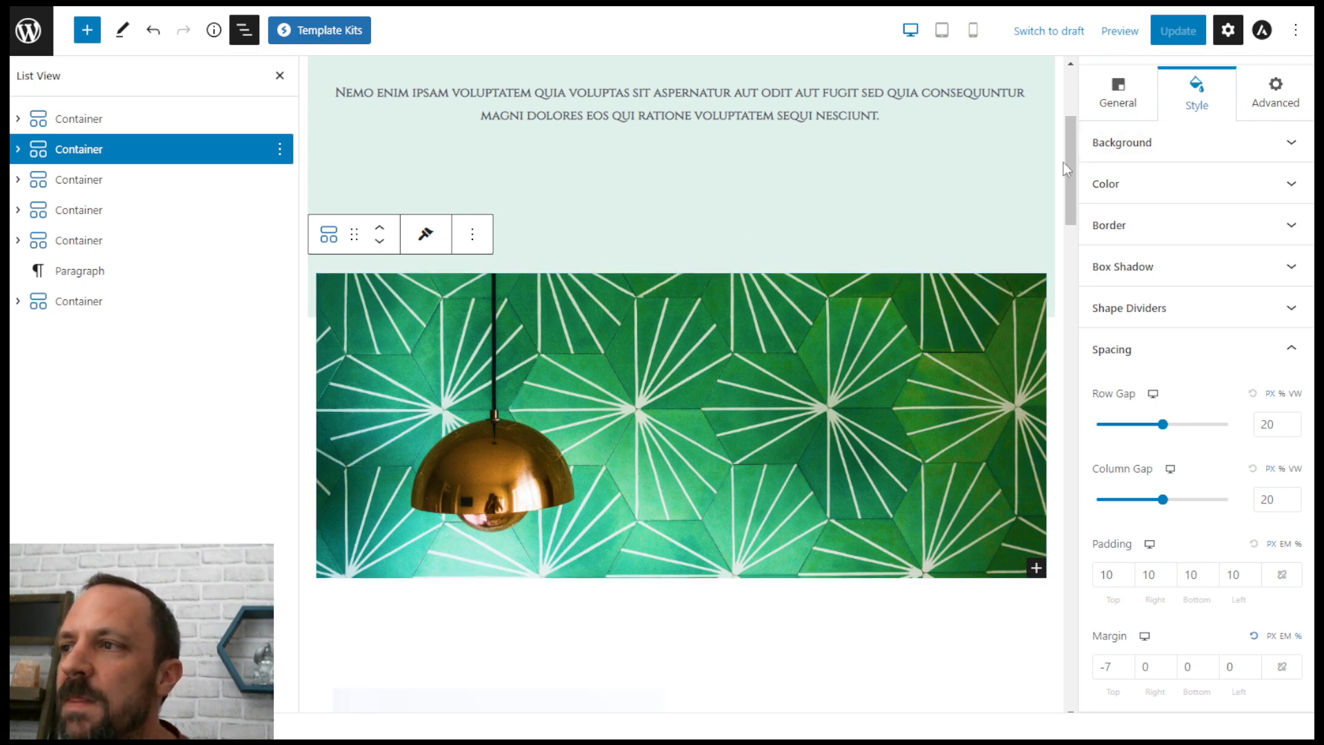
Step: Scroll down and inspect the Who We Are, founder and final page containers in List View
scroll(1067, 169, "down", 2)
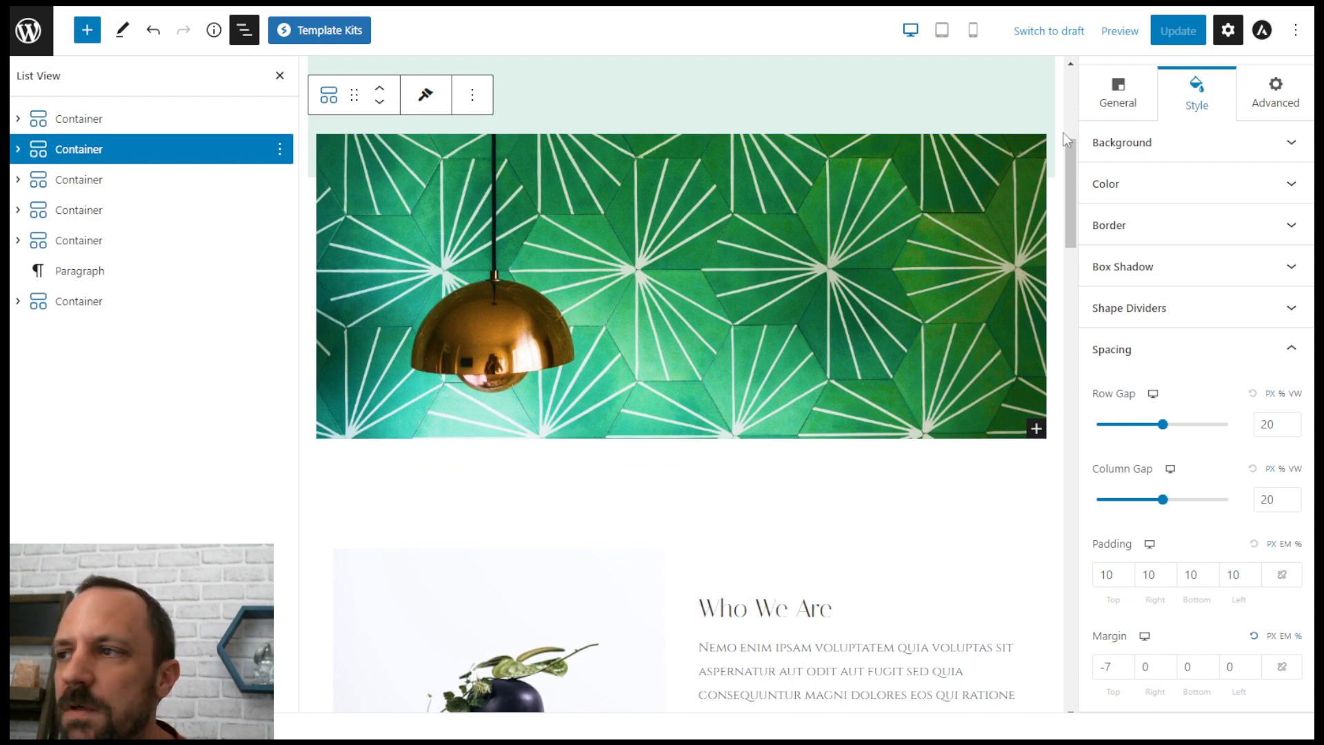
scroll(1070, 193, "down", 5)
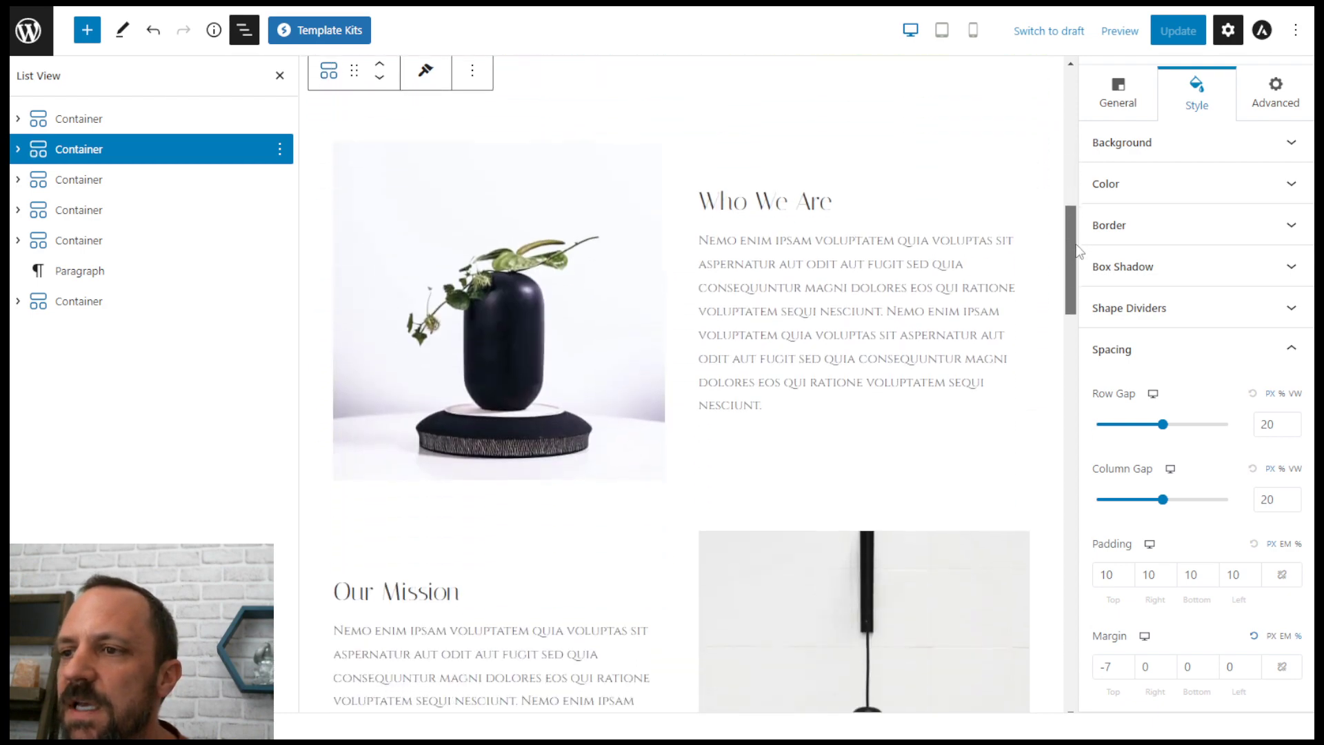
left_click(79, 180)
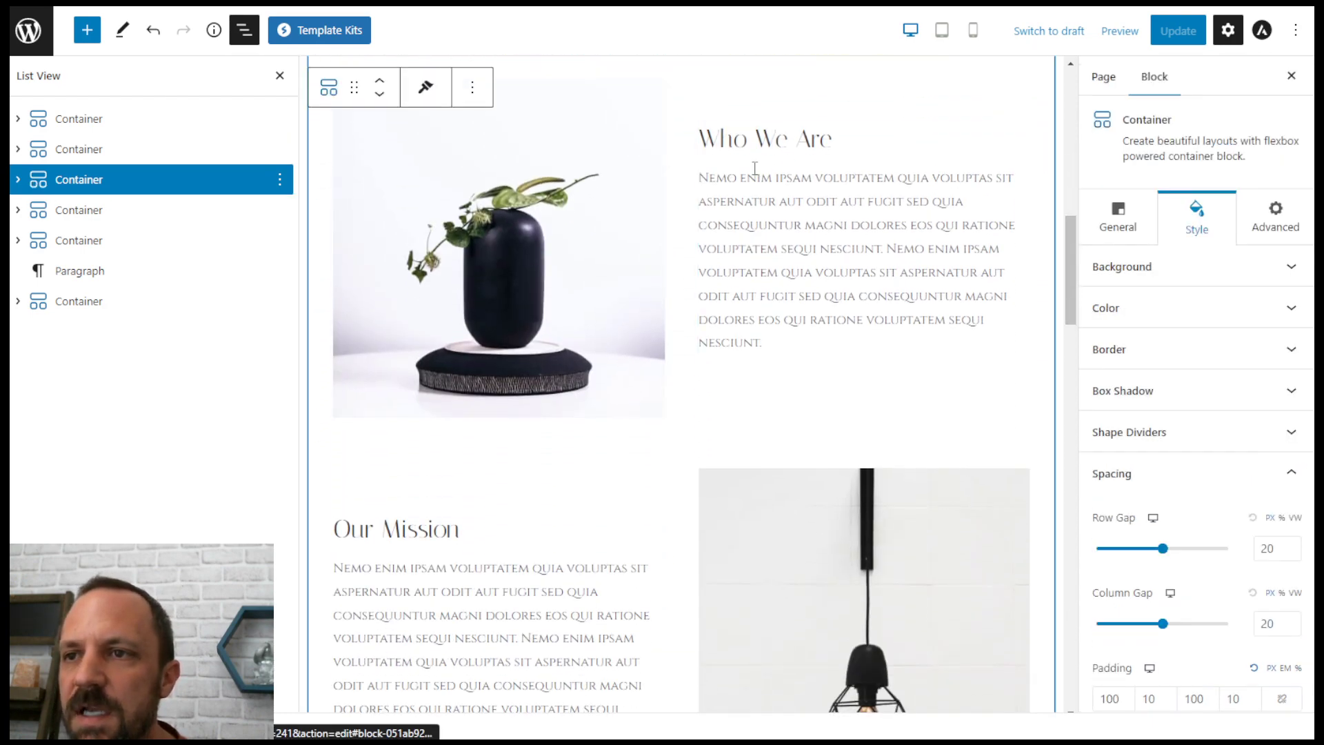
left_click(83, 210)
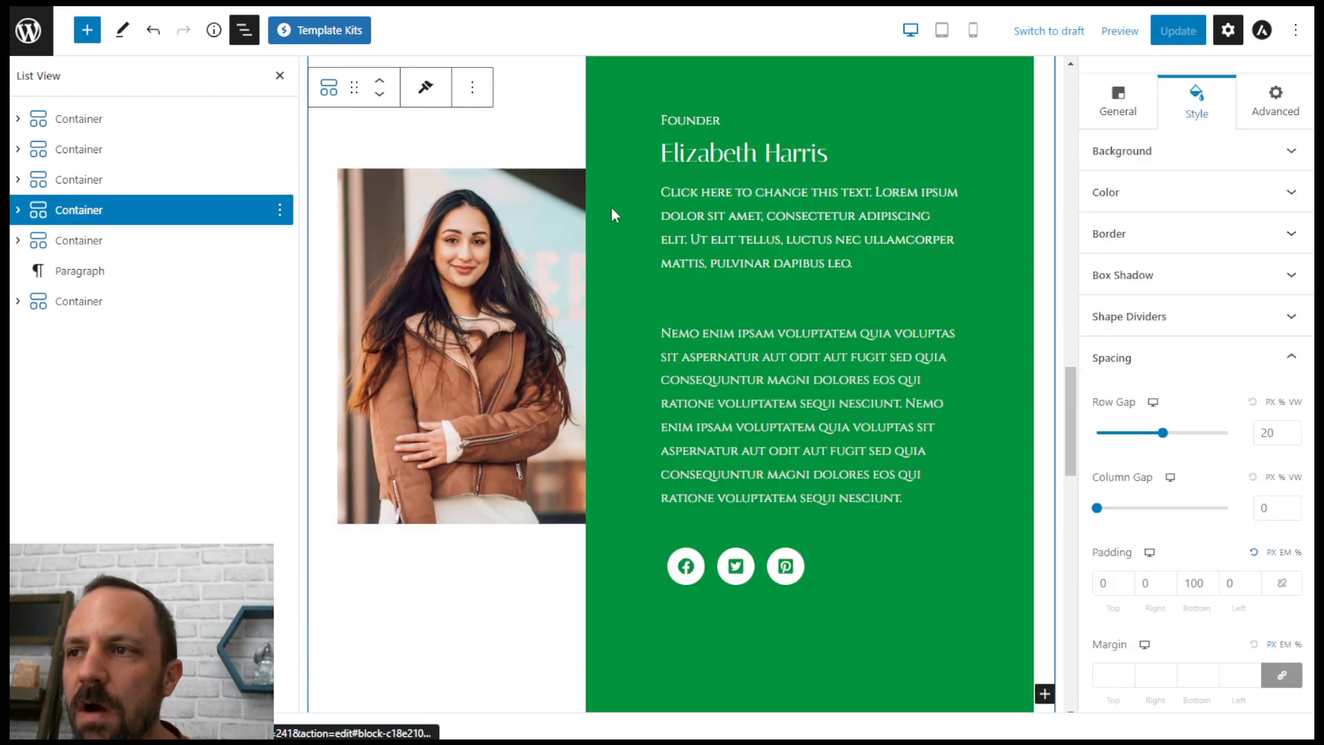
left_click(200, 180)
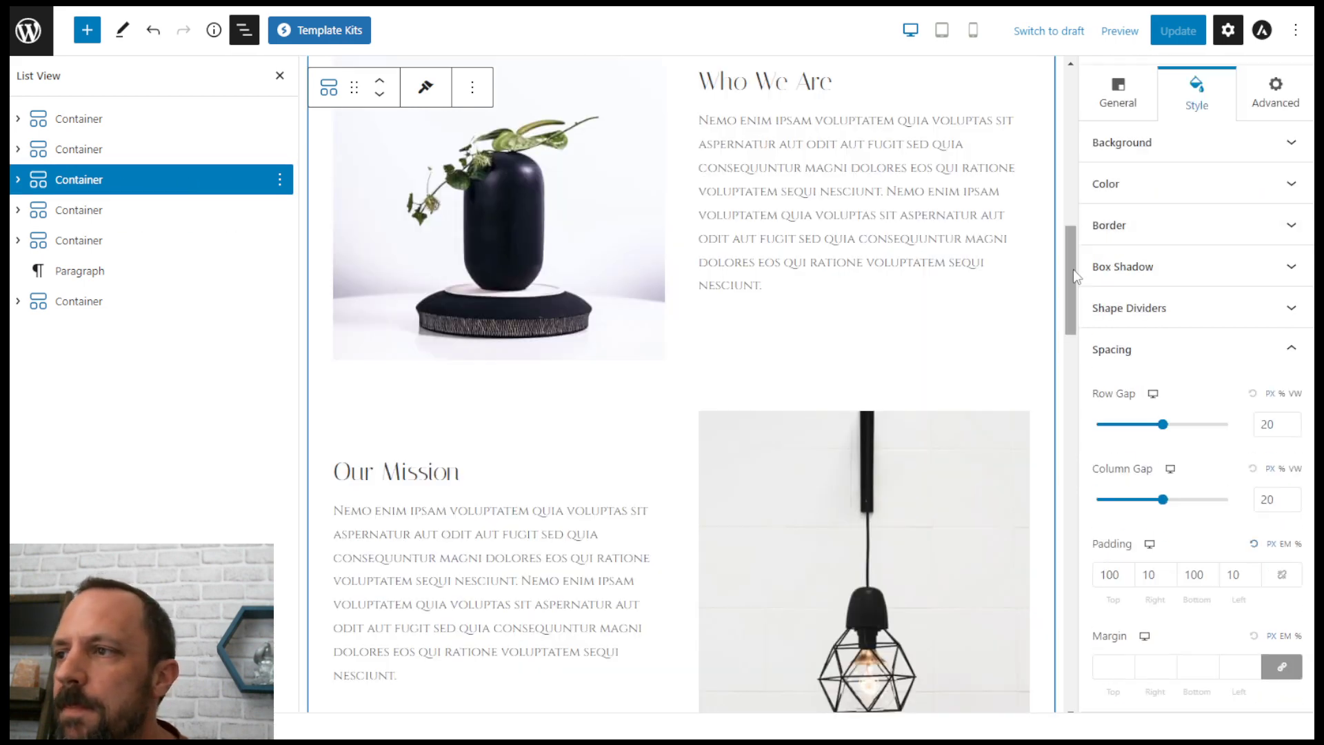
mouse_move(1073, 274)
left_mouse_down()
mouse_move(1069, 246)
mouse_move(1071, 274)
left_mouse_up()
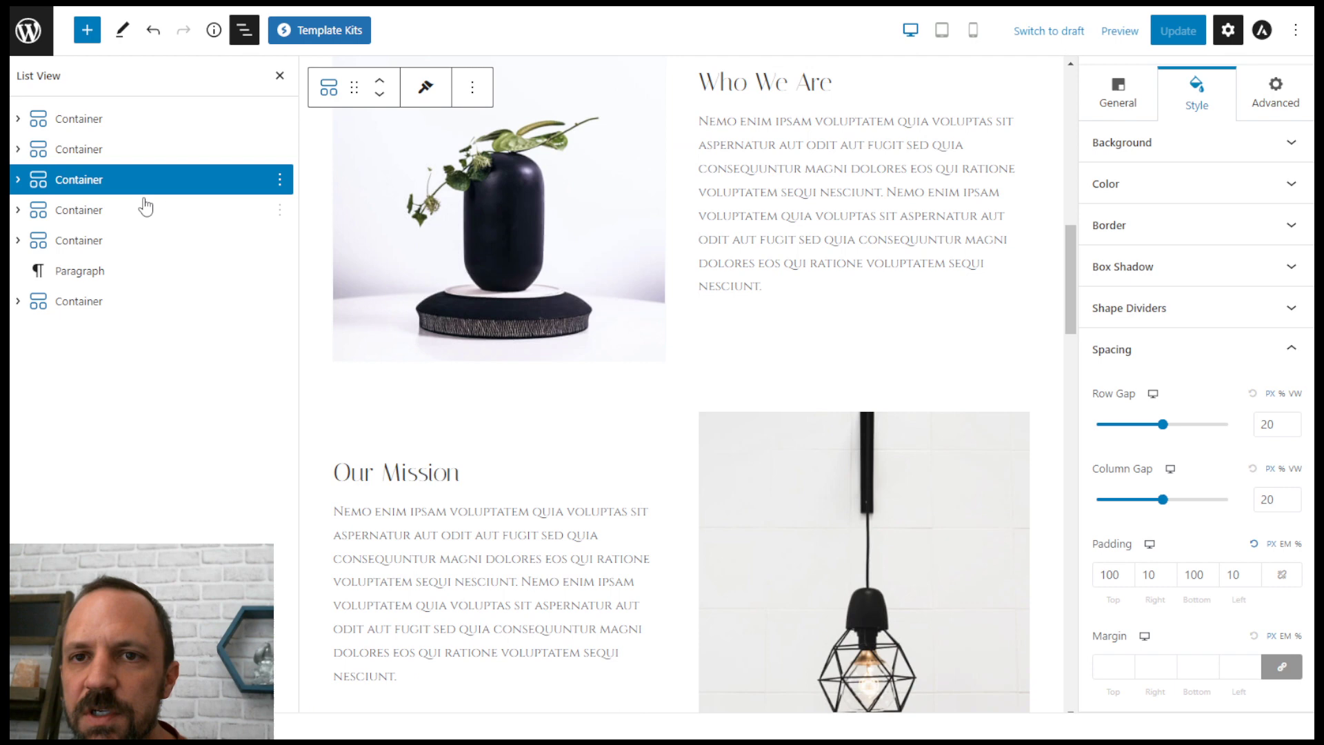
left_click(72, 216)
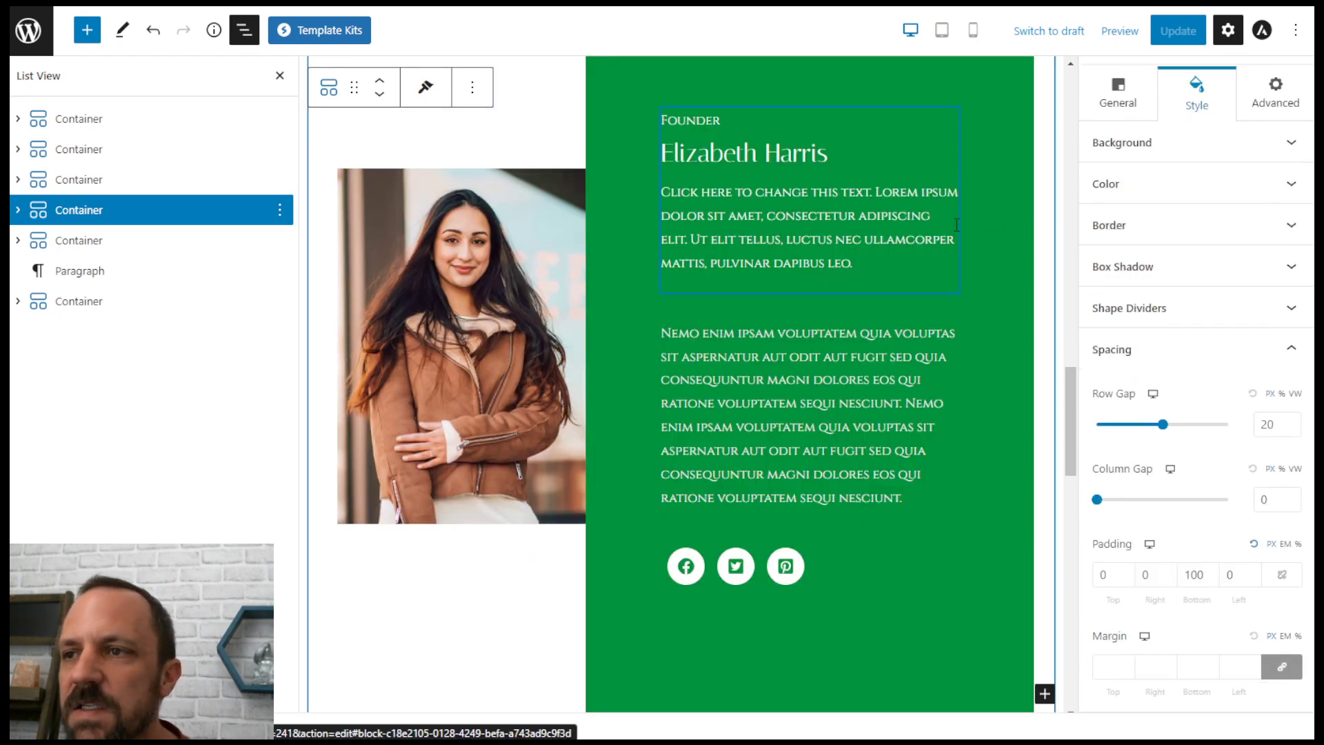
mouse_move(1073, 403)
left_mouse_down()
mouse_move(1071, 356)
mouse_move(1070, 414)
left_mouse_up()
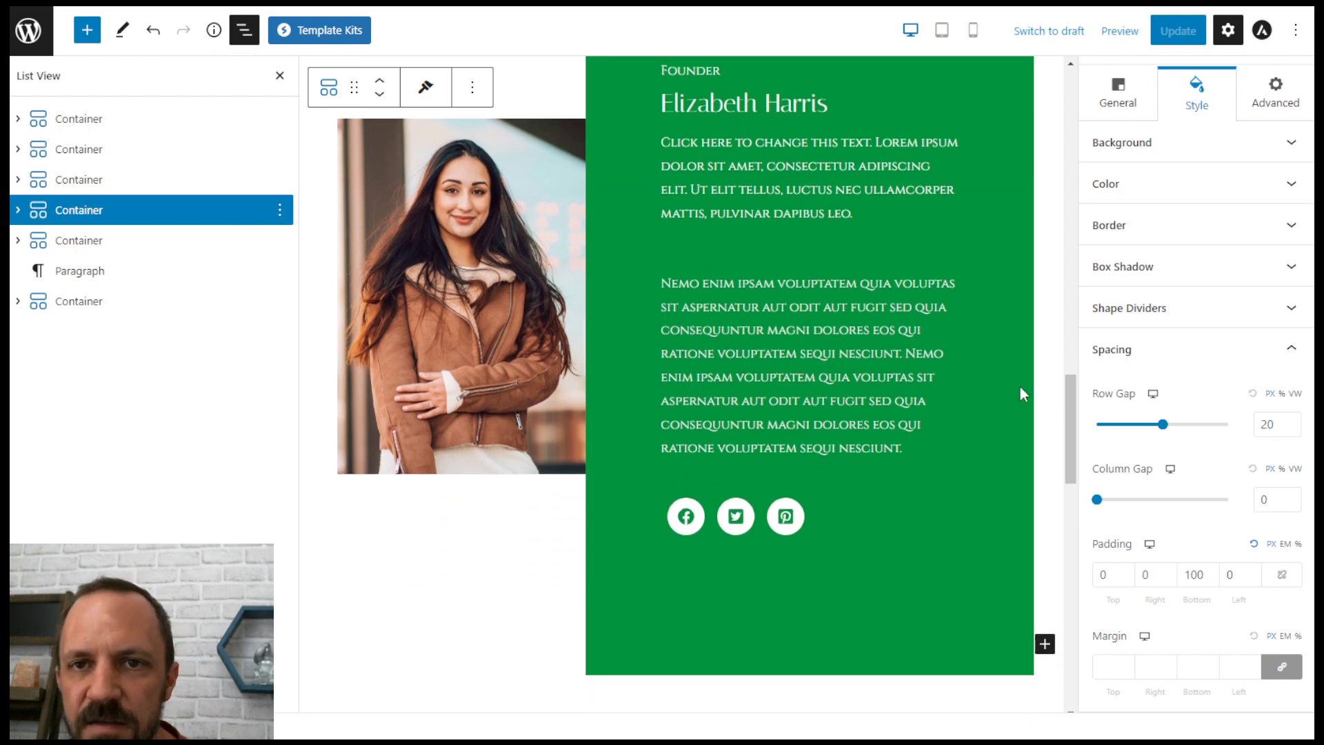
left_click(69, 302)
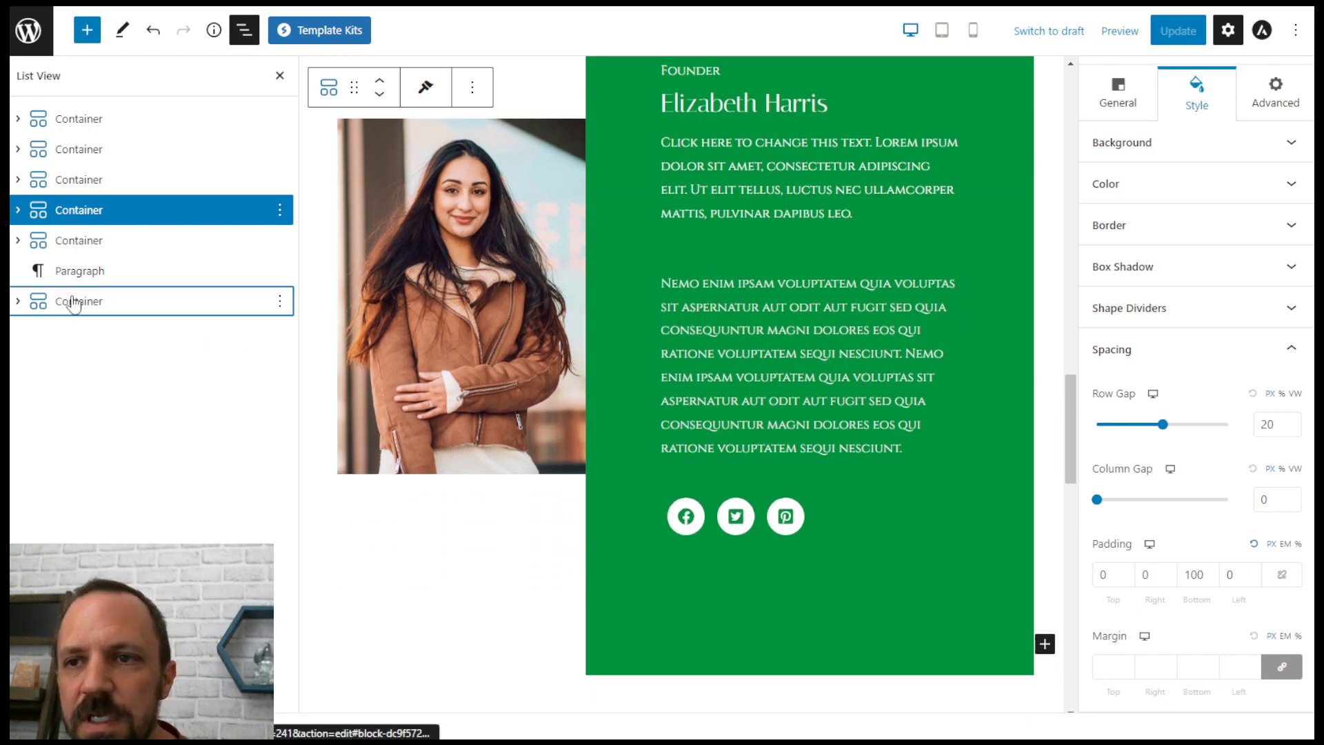
scroll(432, 478, "up", 4)
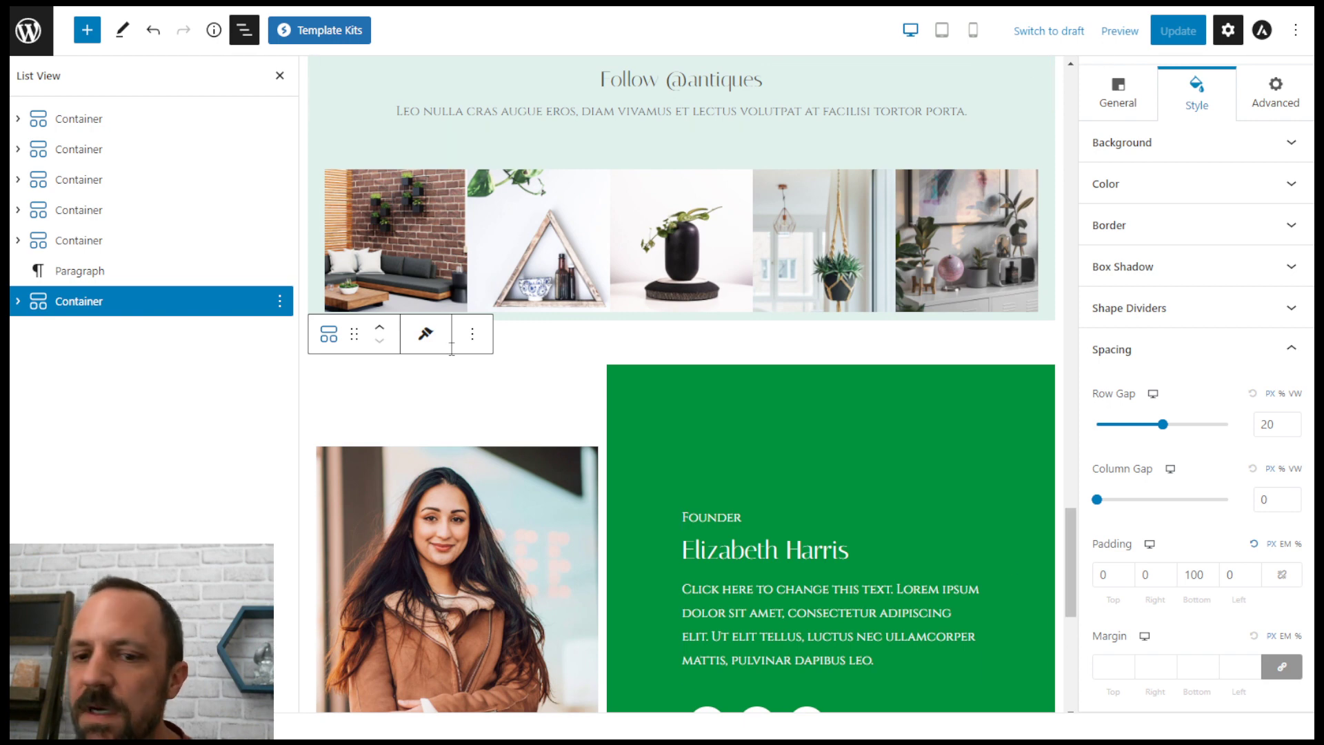
Step: Save the page, type 'a' into the founder name heading, and save again
left_click(1194, 36)
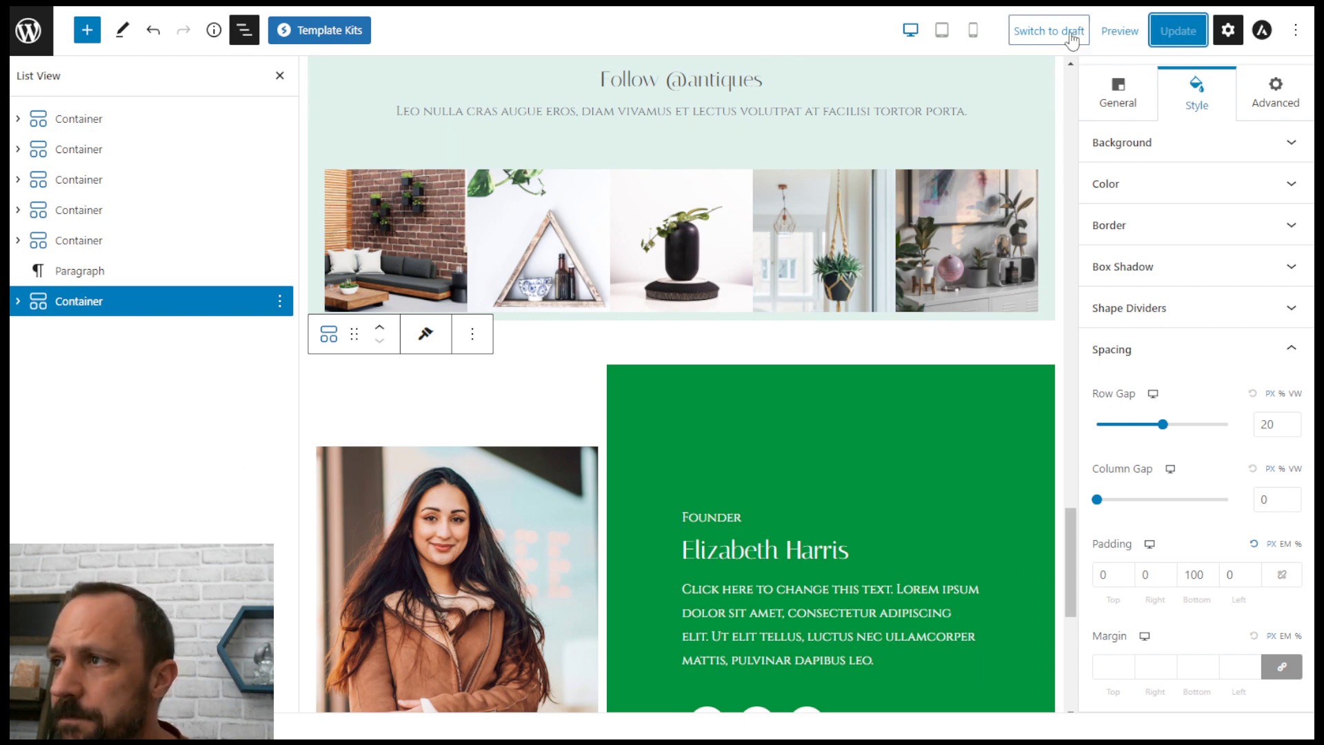
left_click(747, 560)
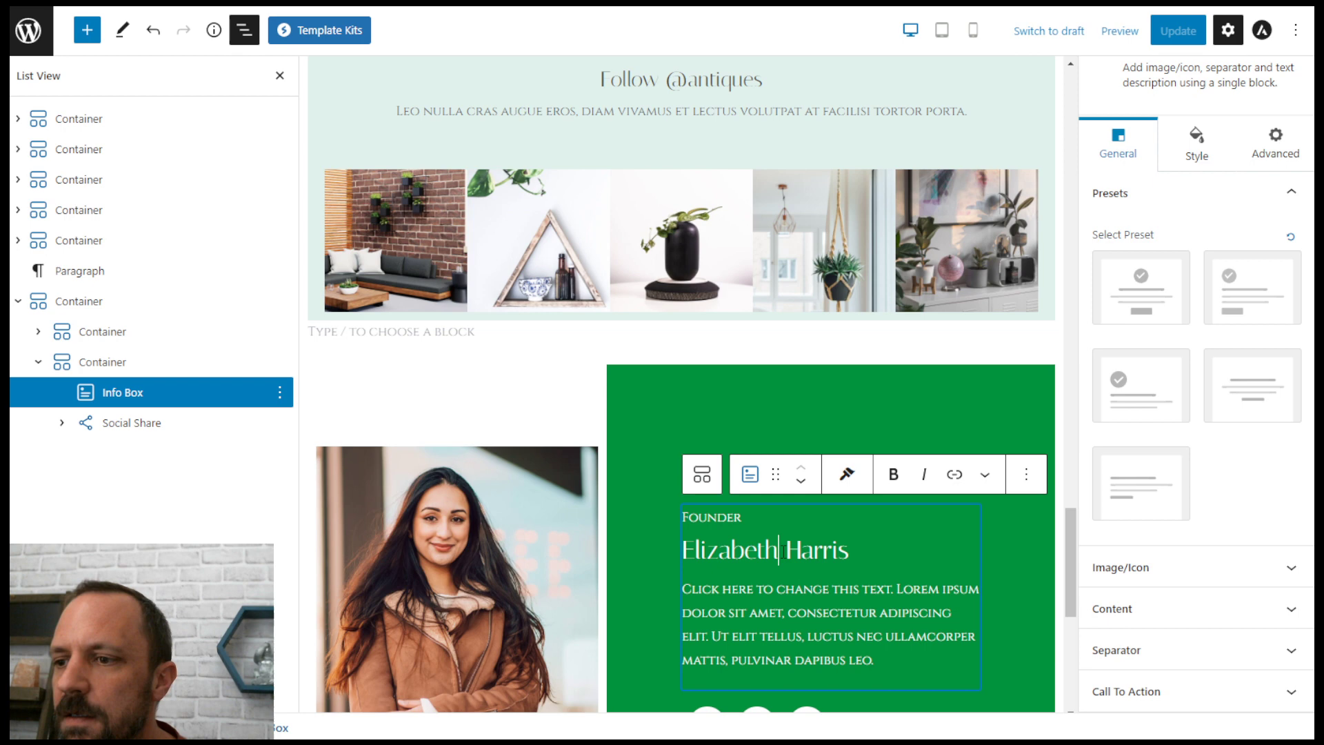
type("a")
left_click(1174, 33)
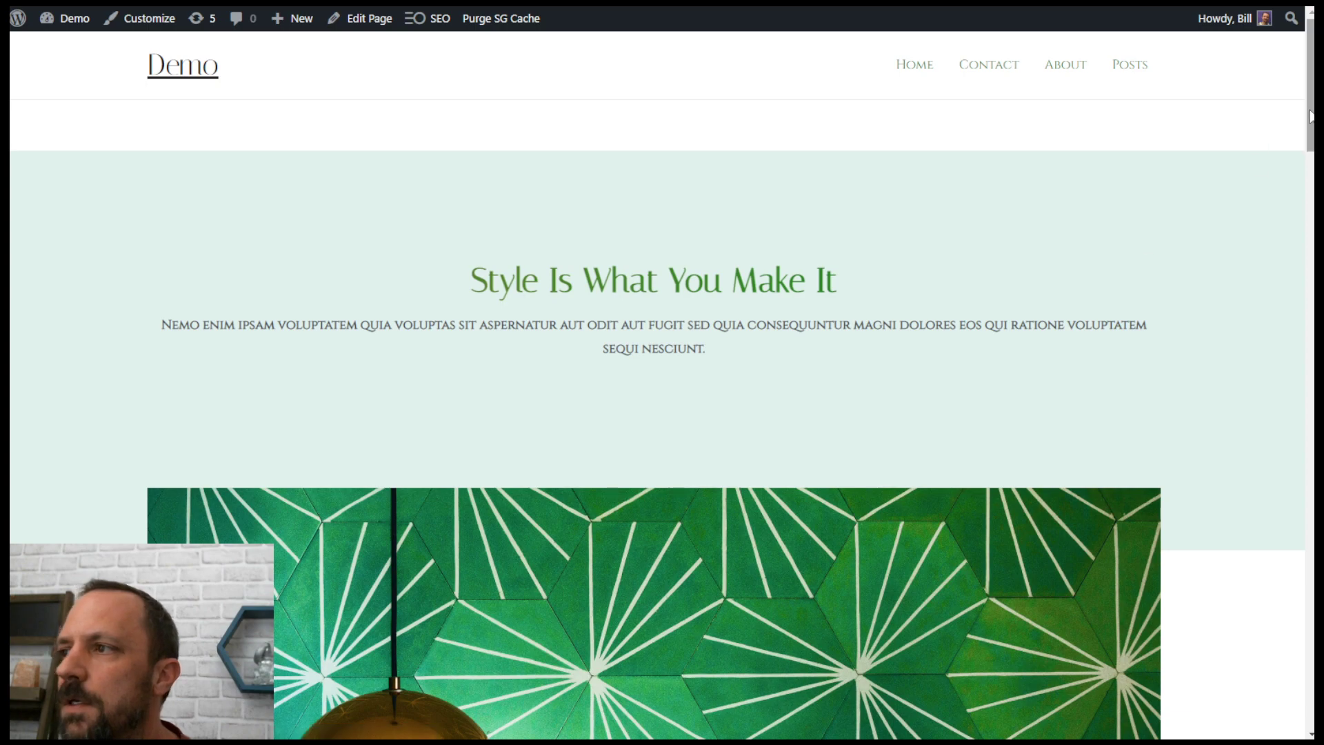
Step: Scroll up and down through the page to review the layout
scroll(1313, 173, "down", 4)
left_click_drag(1312, 174, 1275, 677)
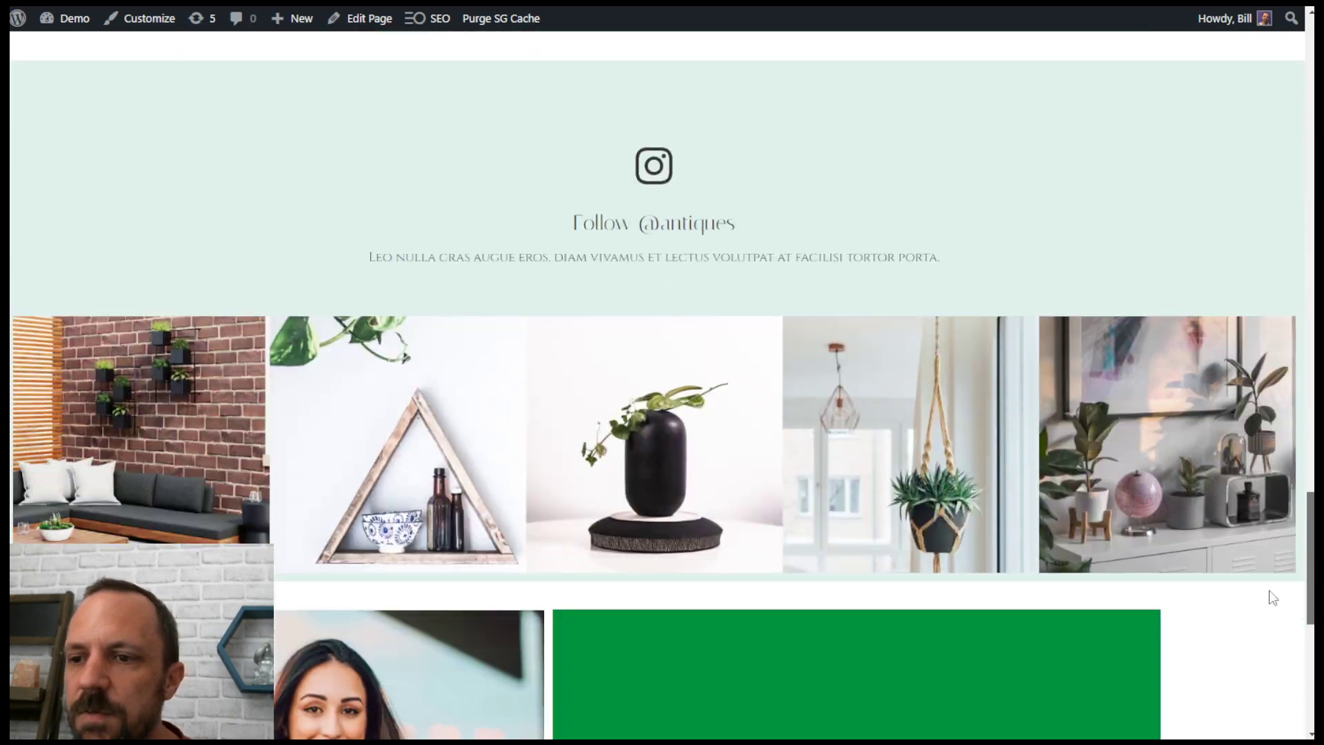
scroll(1262, 683, "down", 8)
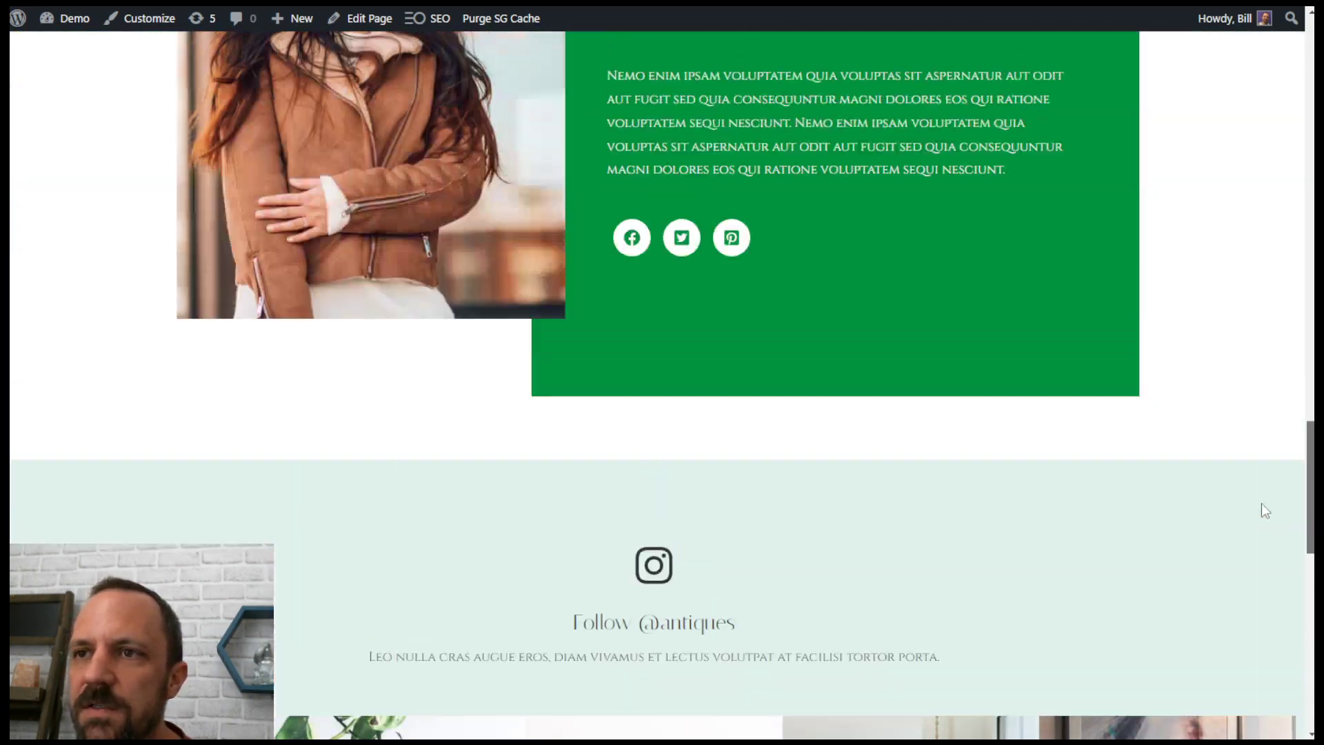
scroll(1265, 511, "up", 5)
scroll(1265, 449, "down", 2)
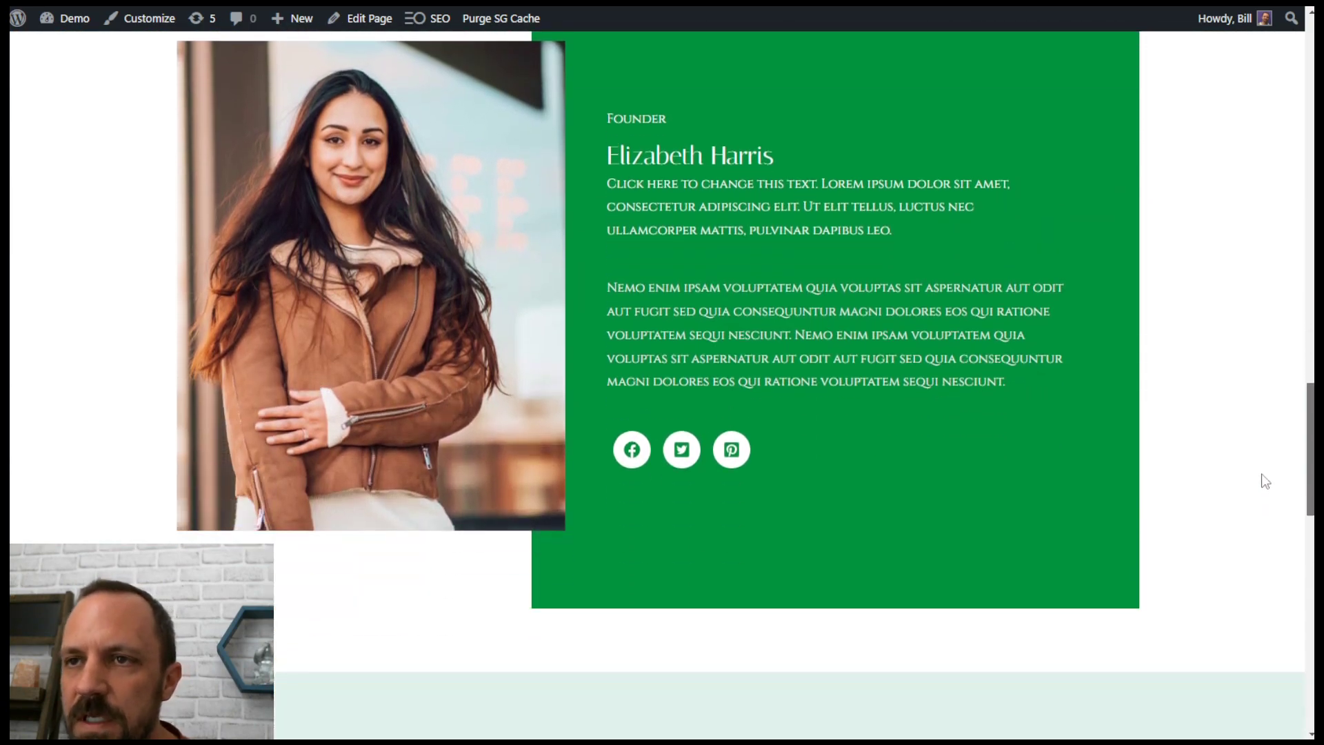
scroll(1263, 441, "up", 8)
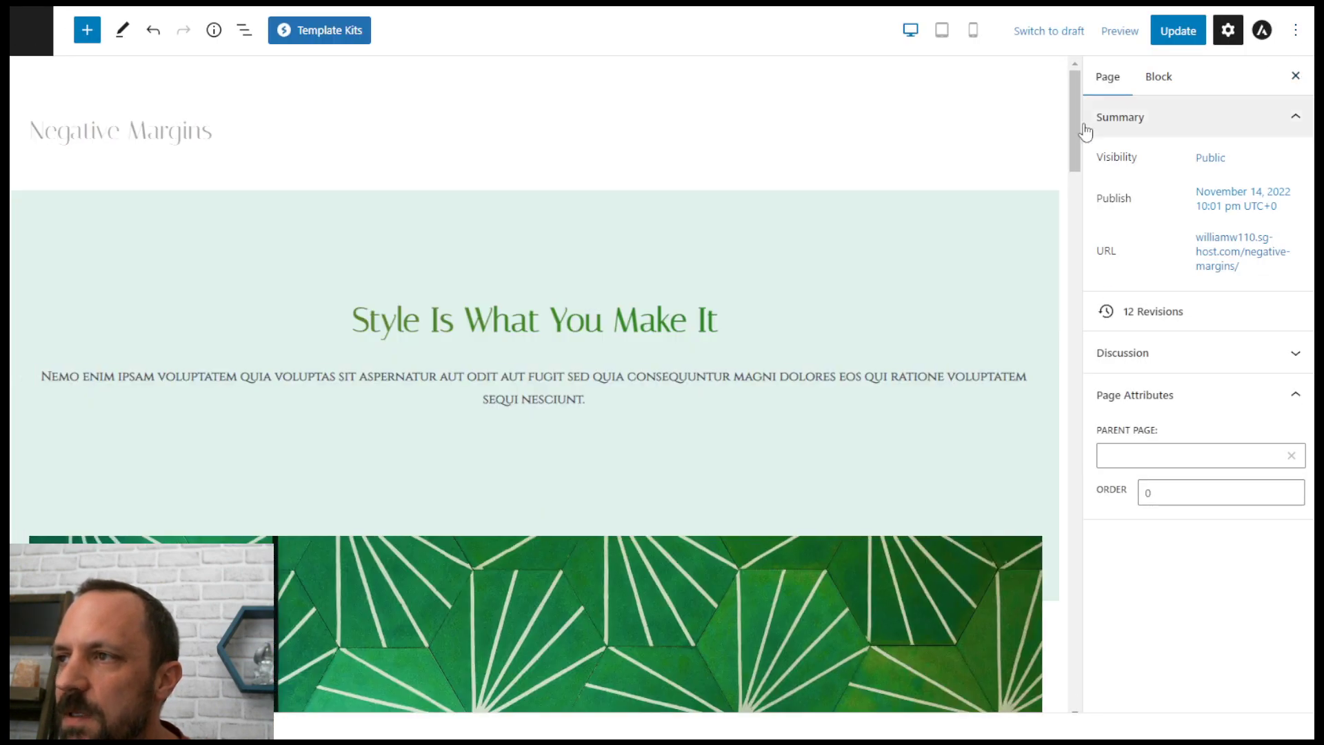
Step: Expand the founder section container in List View and compare its image and green text children
left_click_drag(1077, 111, 1014, 391)
left_click(244, 30)
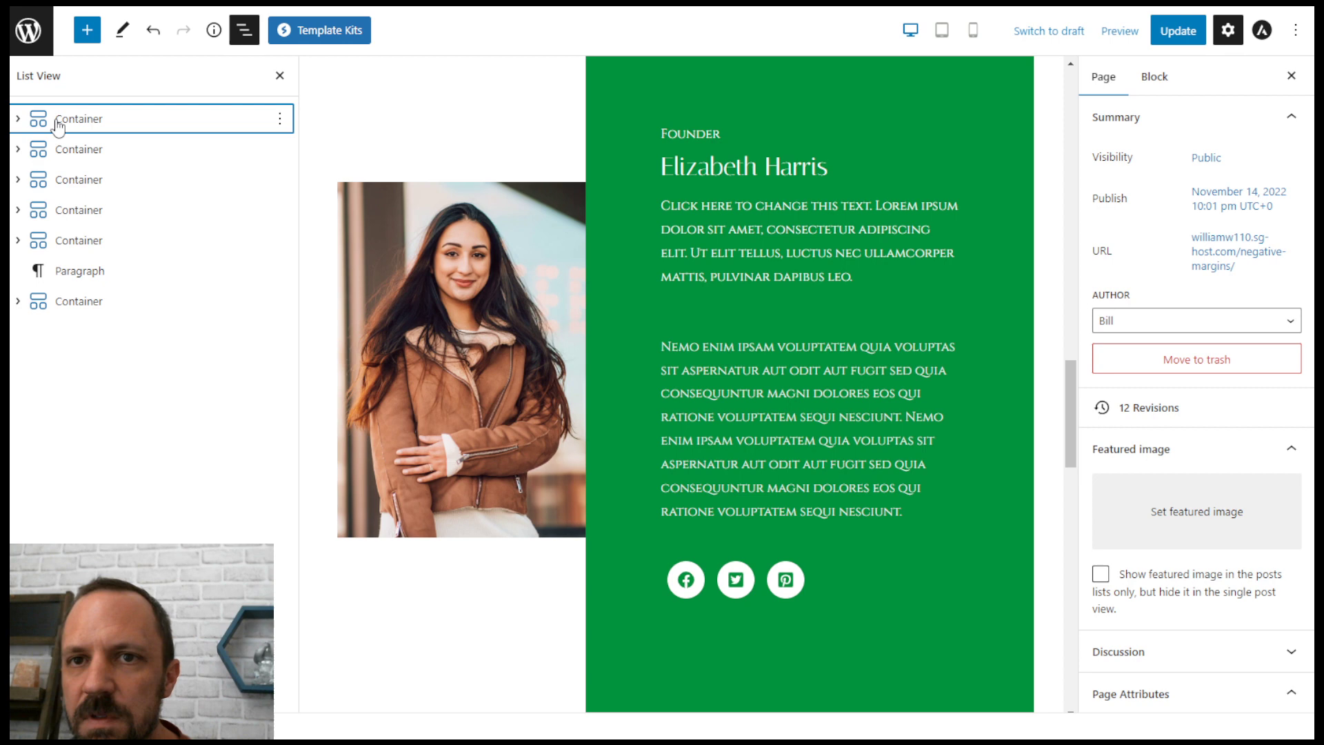
left_click(79, 209)
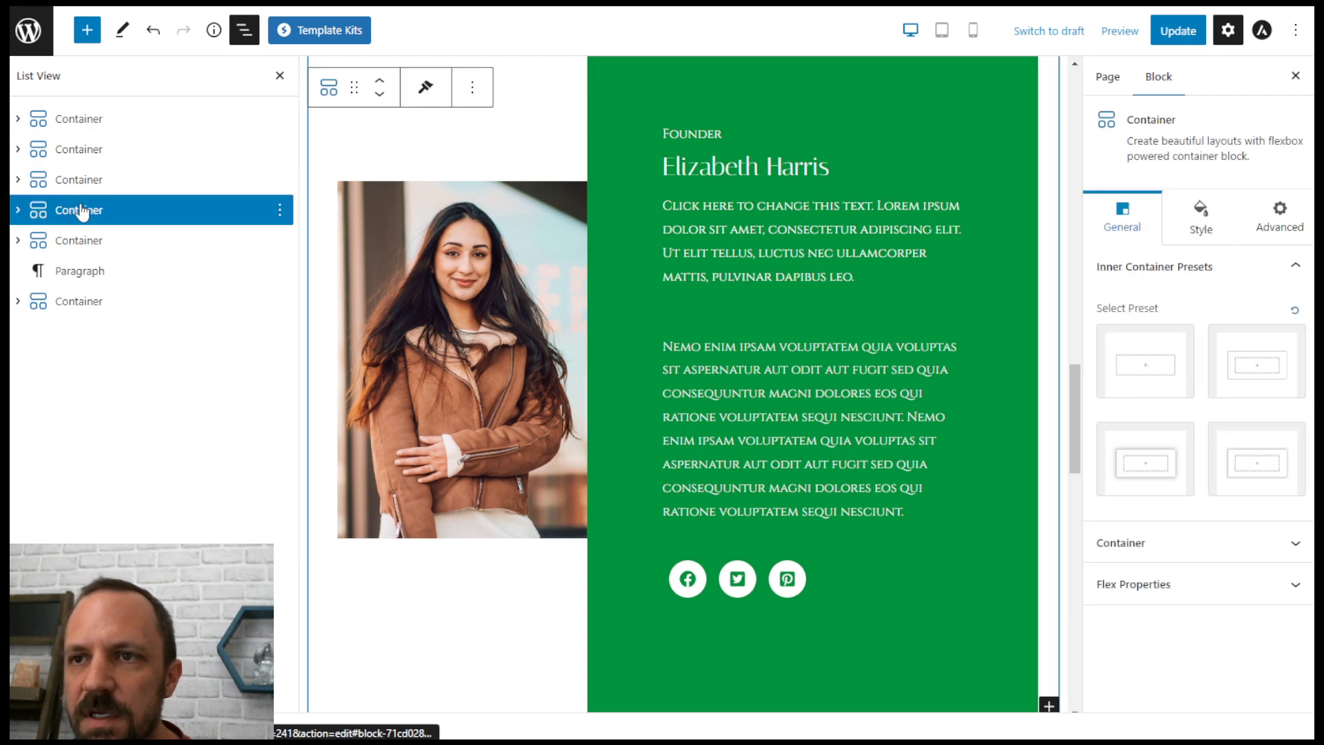
left_click(18, 210)
left_click(91, 240)
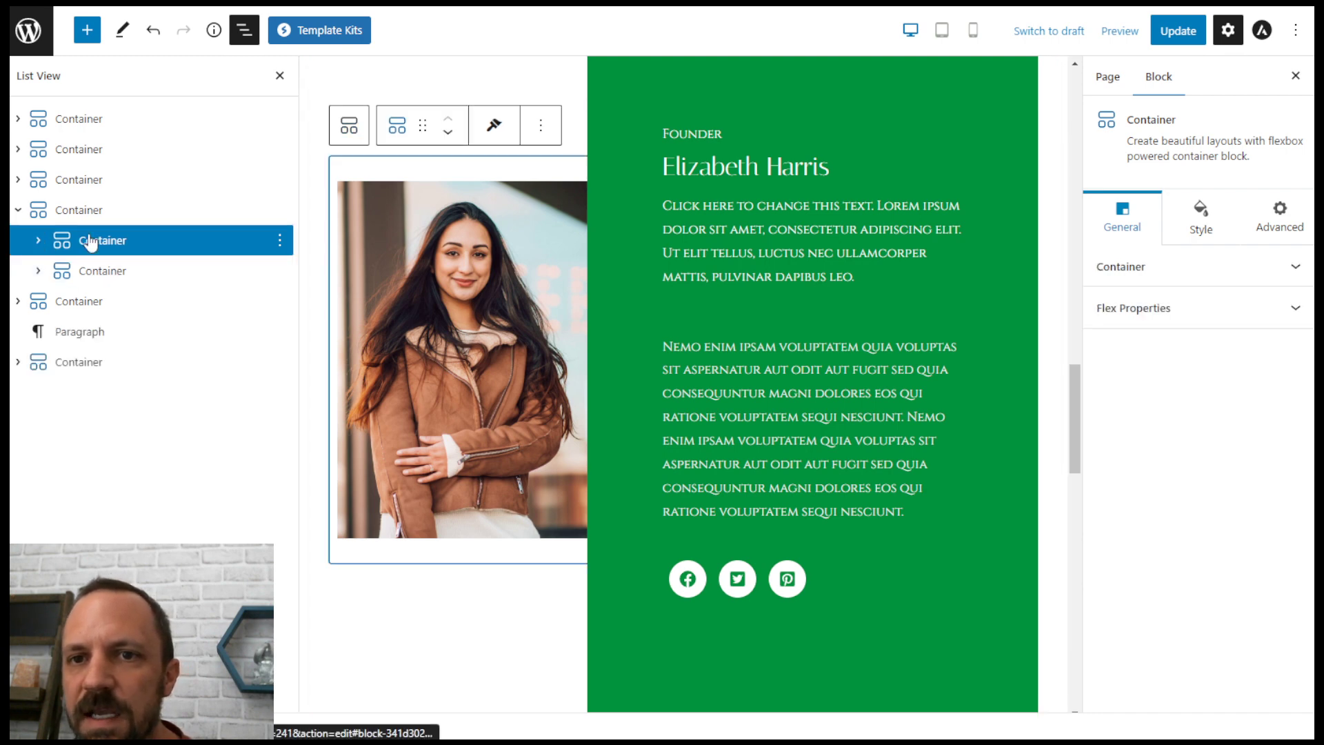
left_click(94, 276)
left_click(98, 242)
left_click(100, 276)
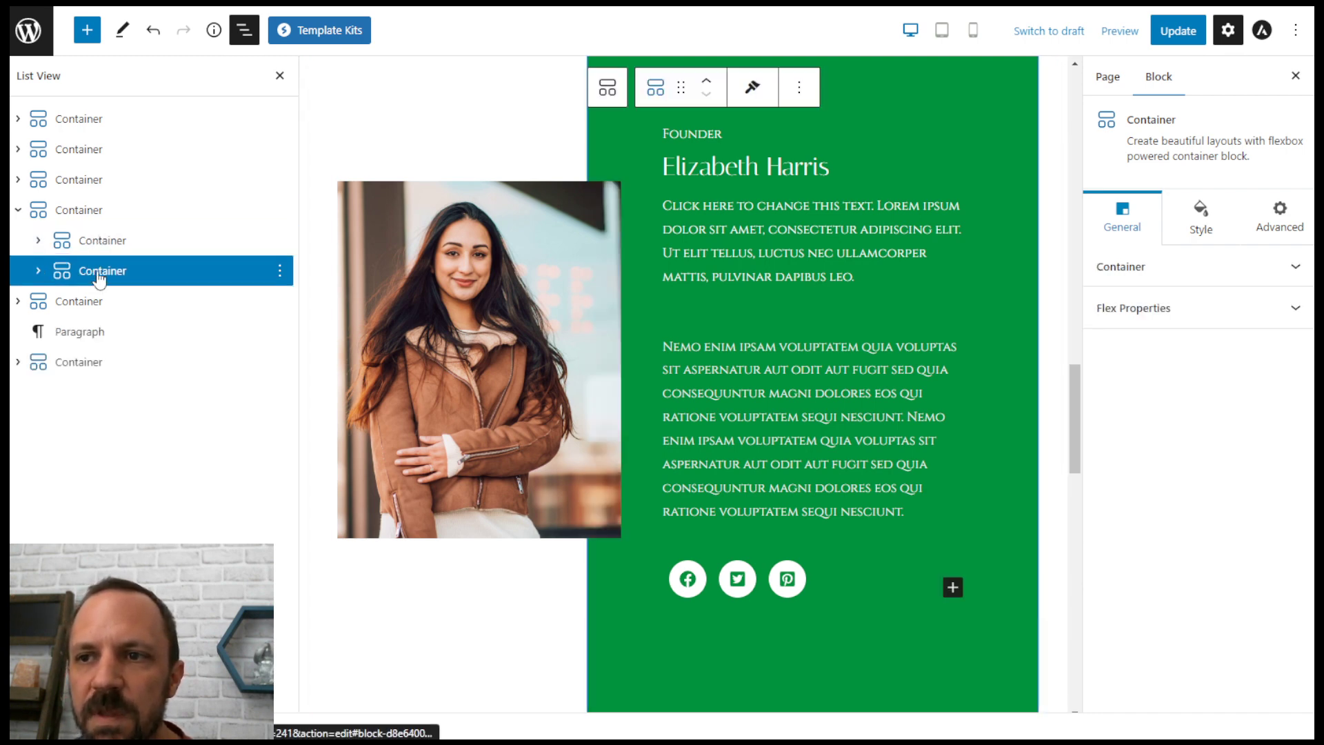
left_click(65, 211)
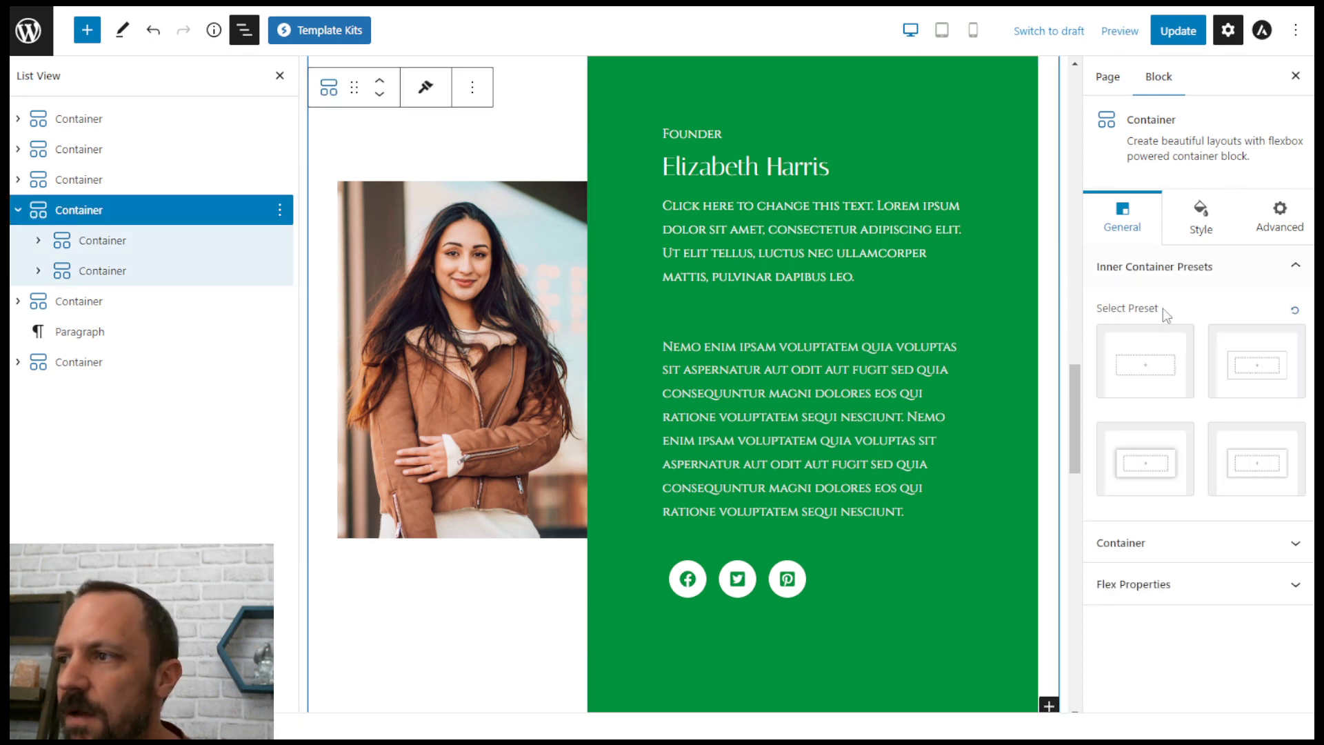
Step: Show the founder container's Flex Properties, with Row direction placing portrait beside the text
left_click(1201, 222)
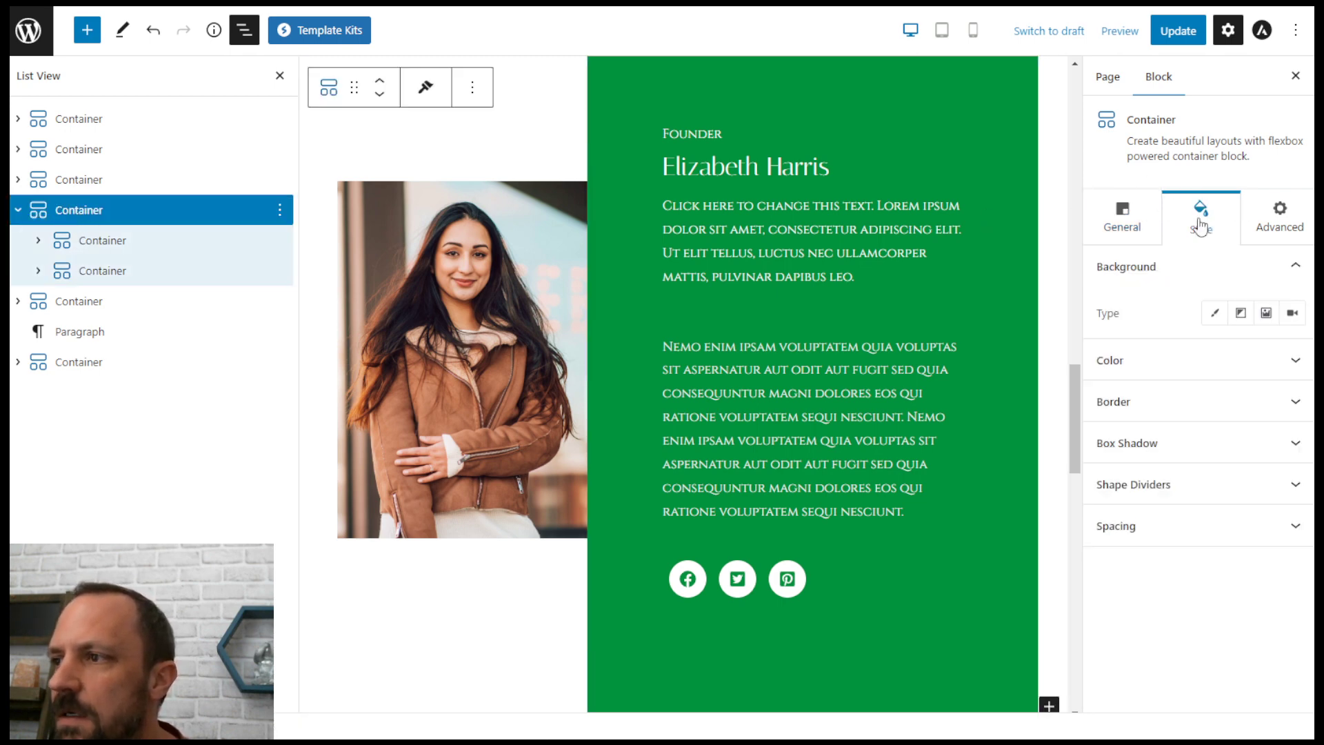
left_click(1122, 222)
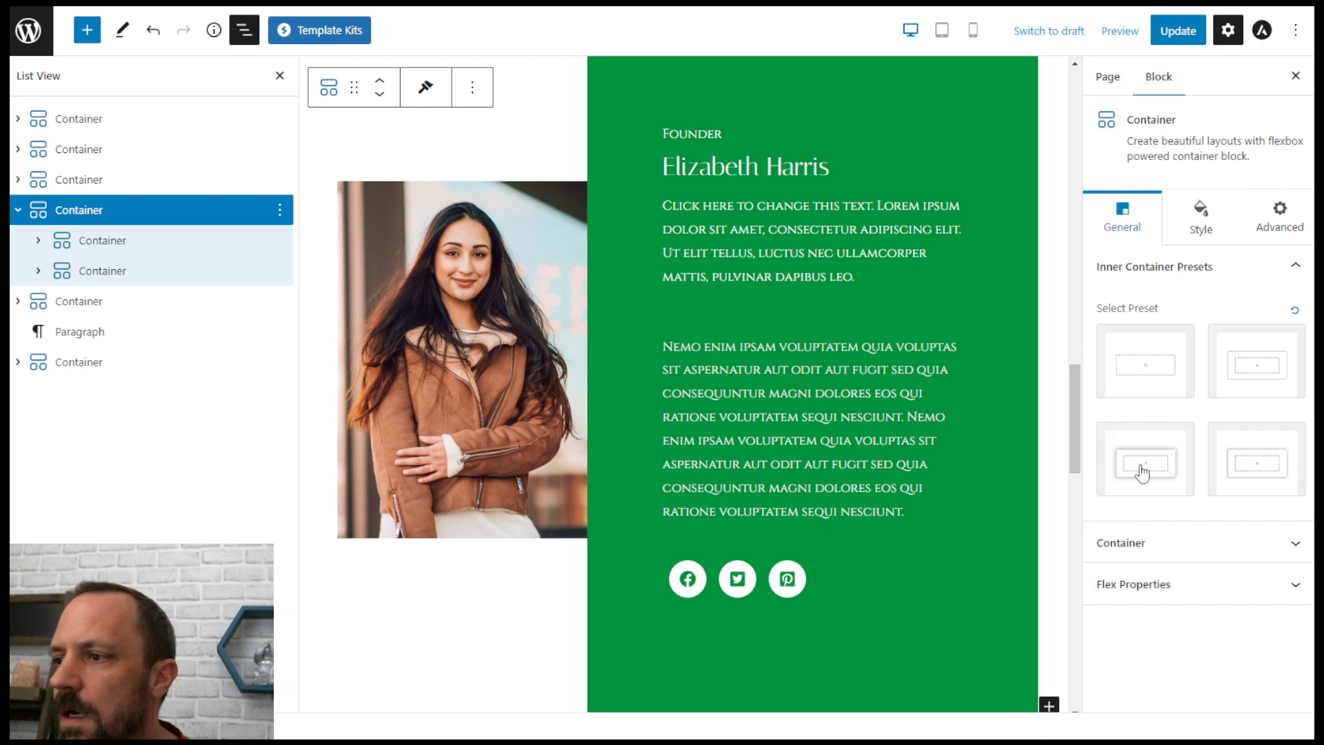
left_click(1158, 583)
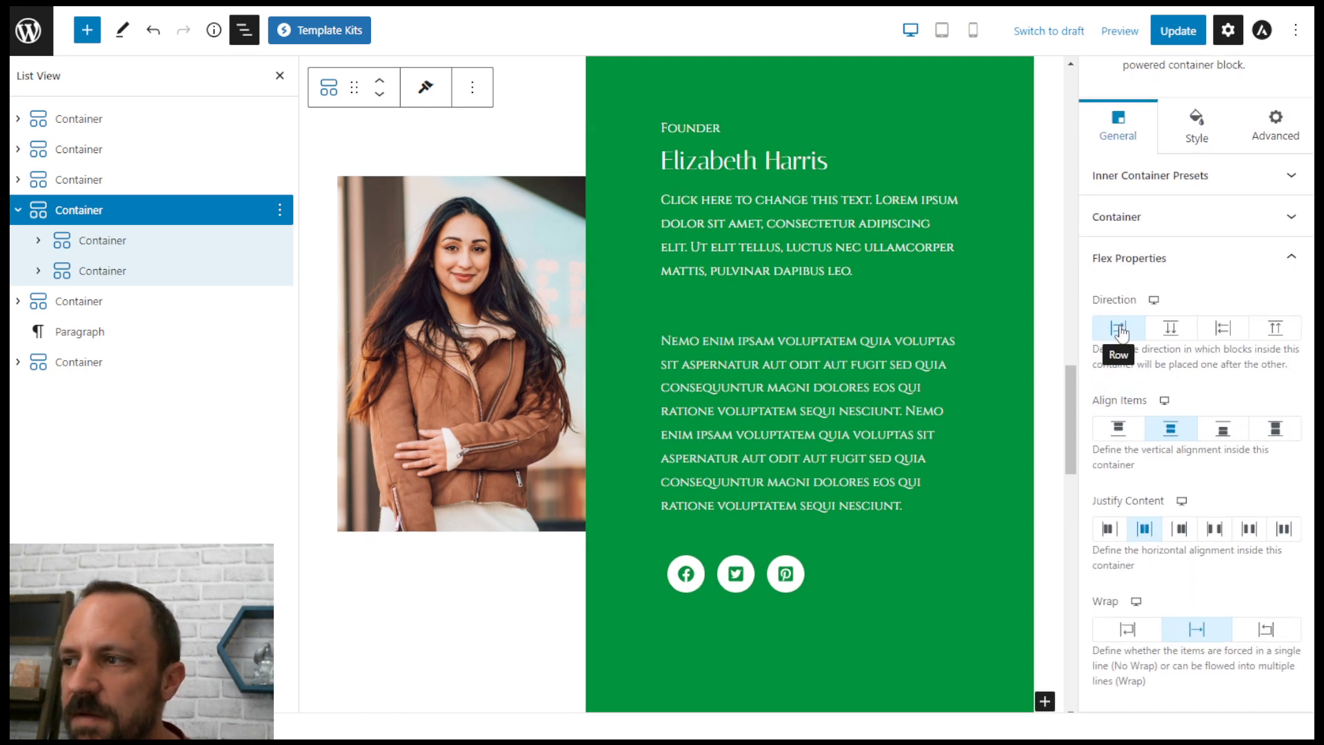
Step: Show the founder image container's spacing: padding 30/10/30/10 and a -50 right margin
left_click(75, 242)
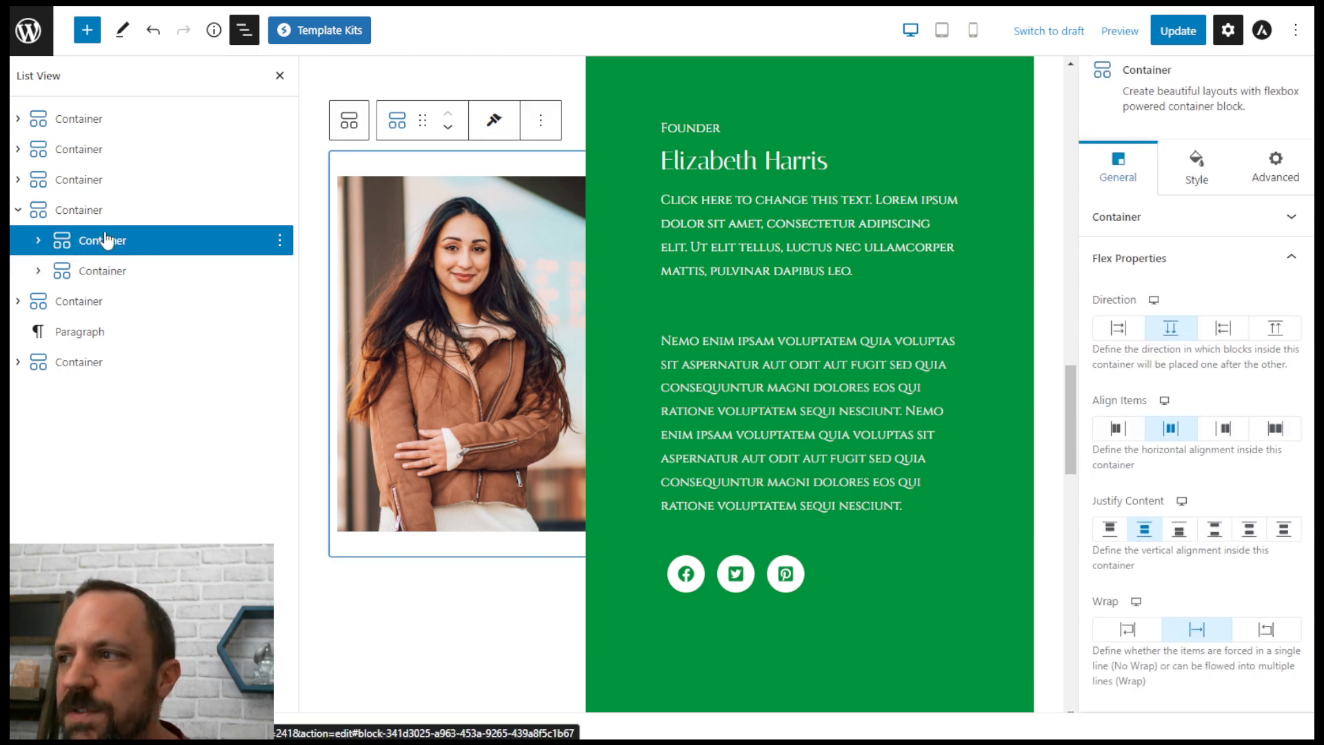
left_click(1196, 167)
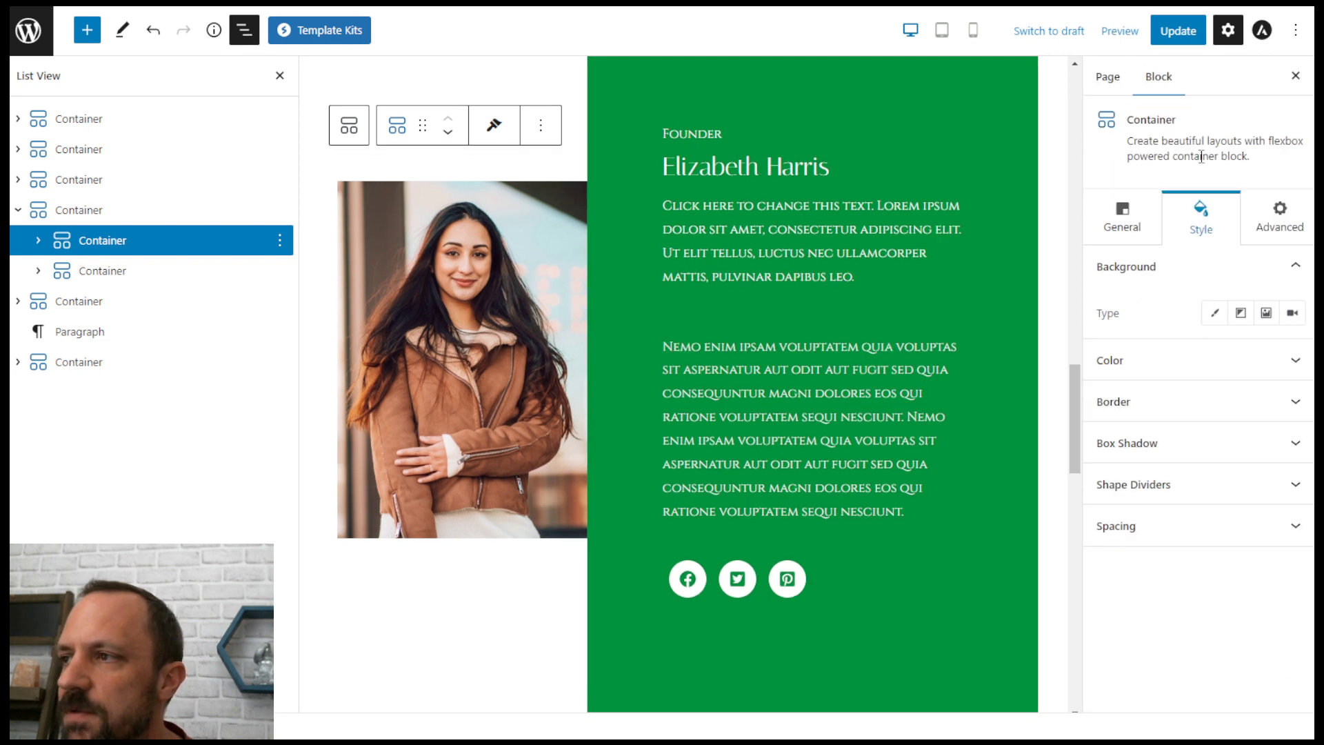
left_click(1175, 541)
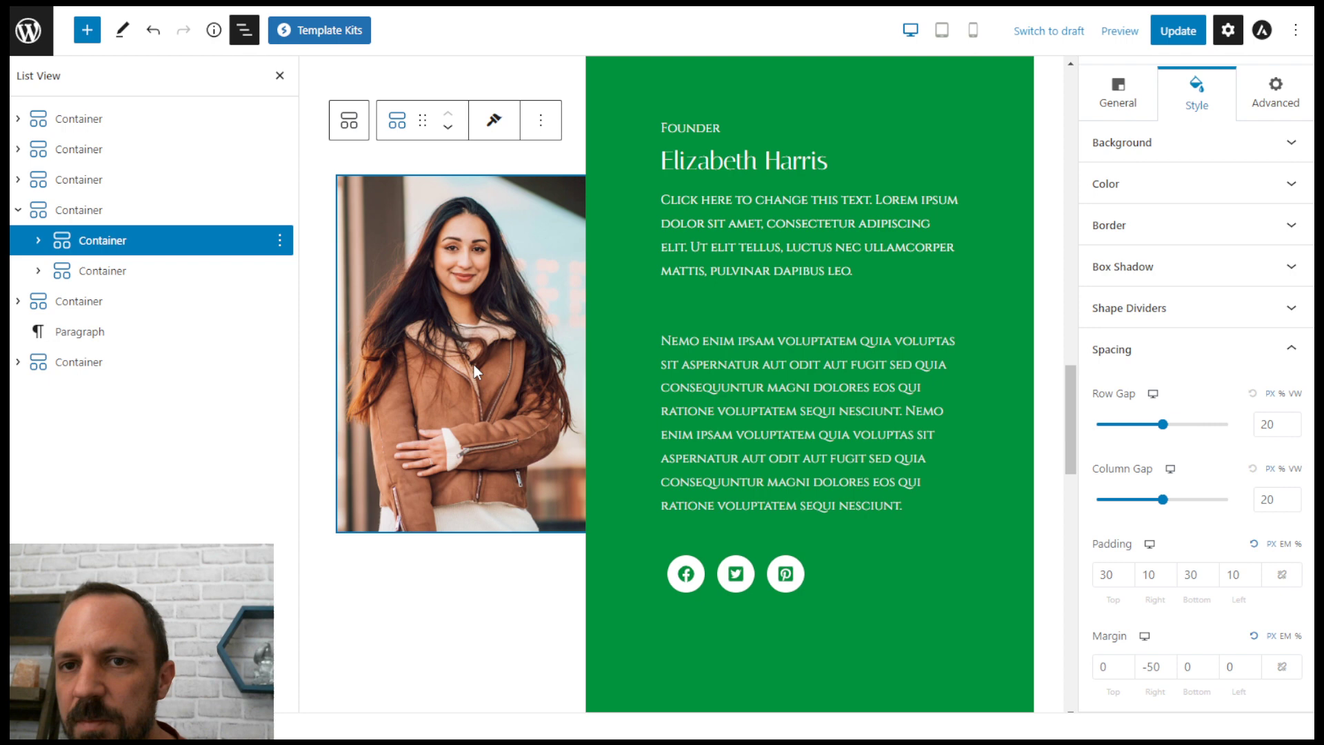
Step: Select the green text container to view its 166/89 padding and -25 top and bottom margins
left_click(101, 274)
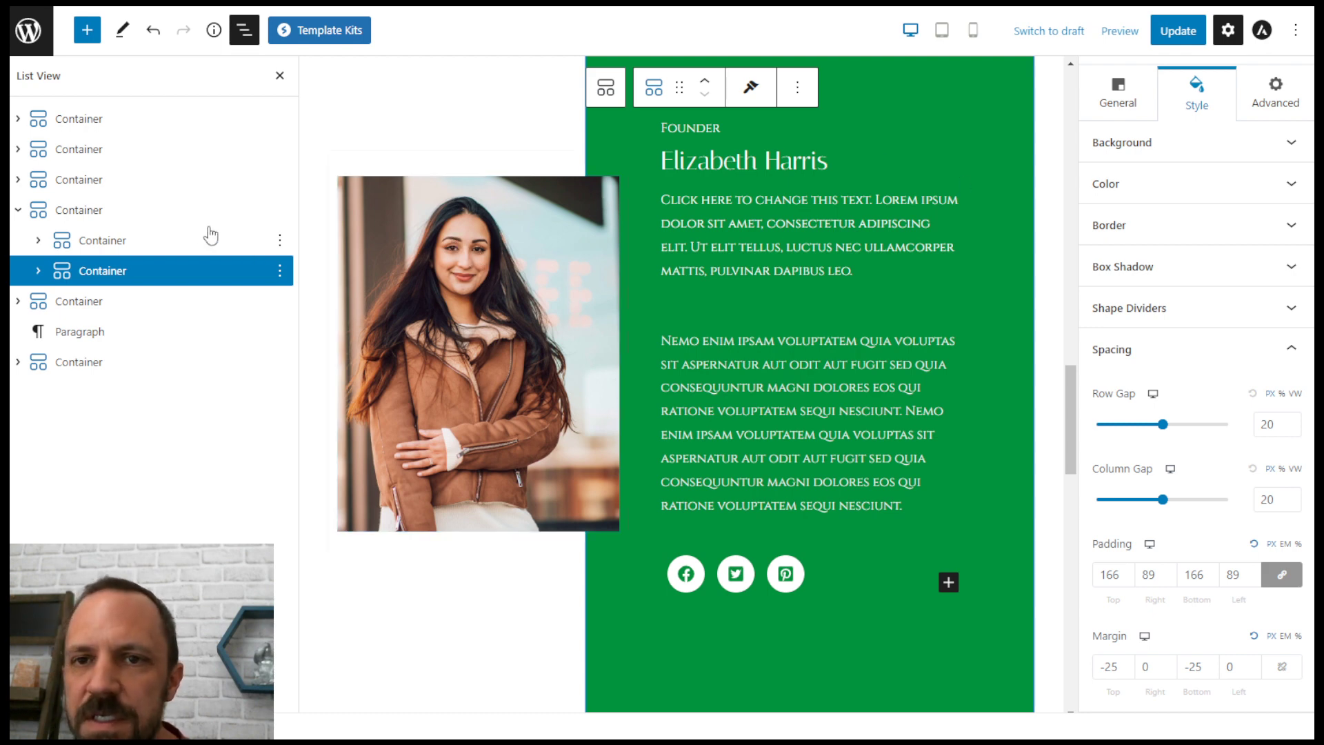
Step: Check the image container's Advanced Z-Index of 3, then the green container's empty z-index
left_click(89, 242)
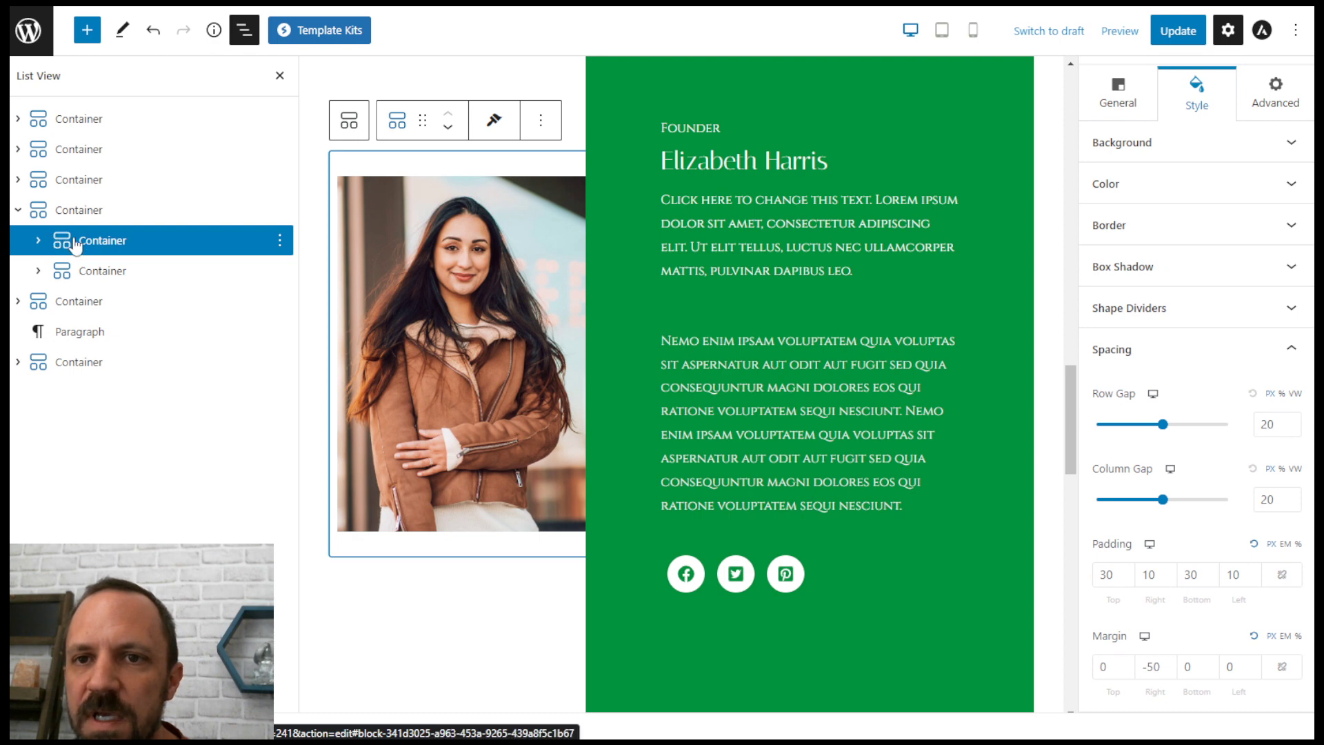
left_click(1276, 93)
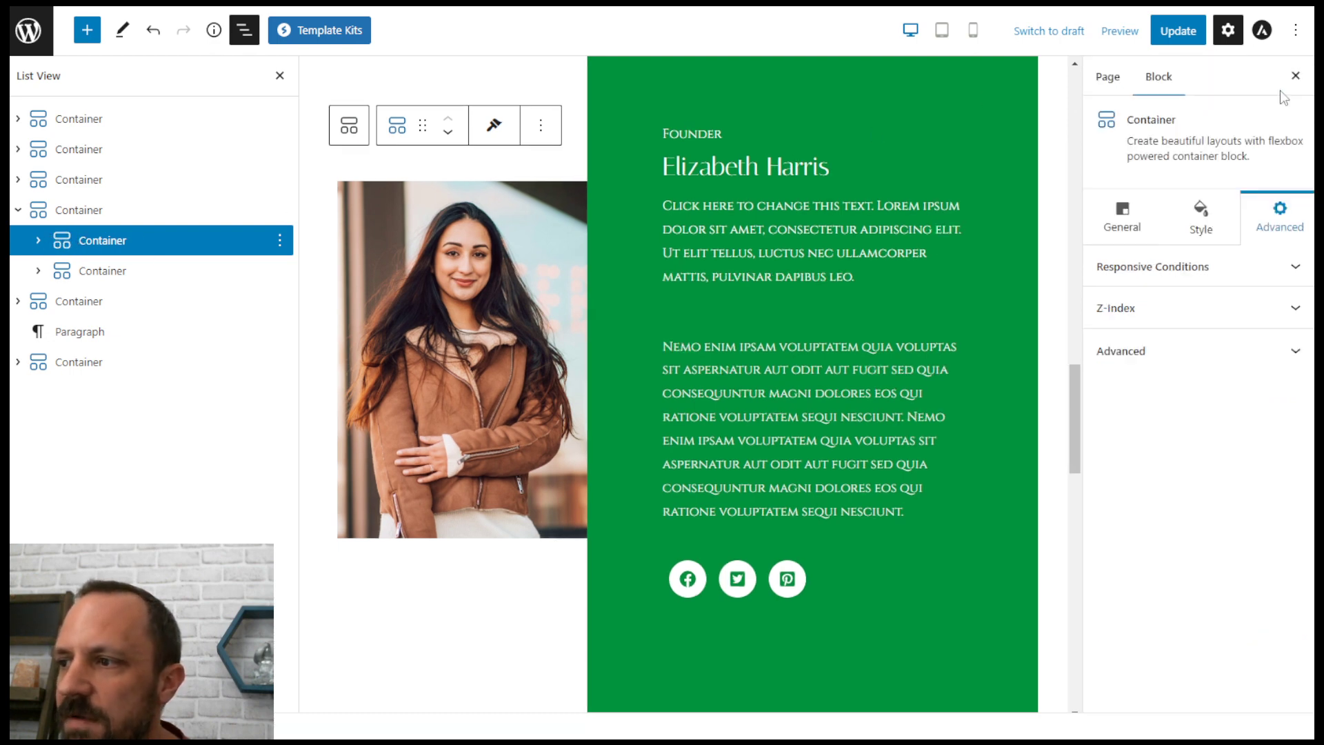
left_click(1188, 308)
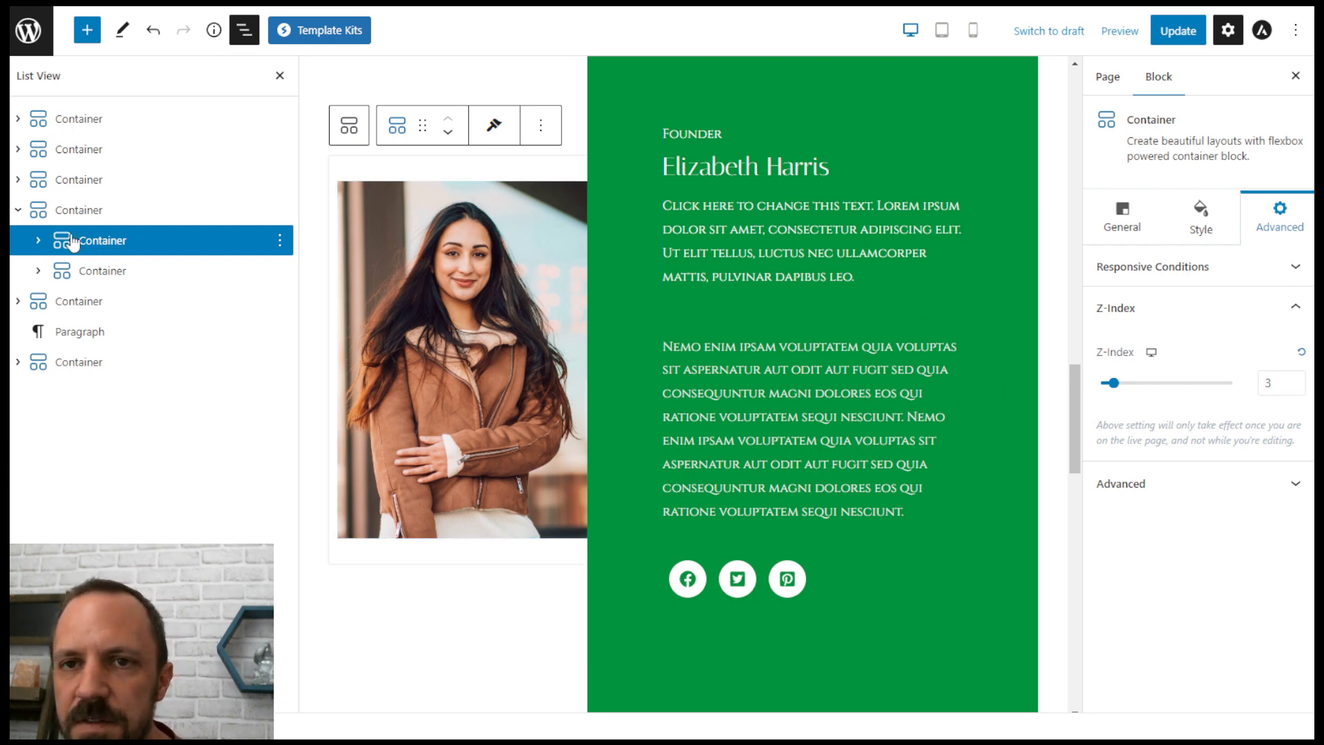
left_click(73, 272)
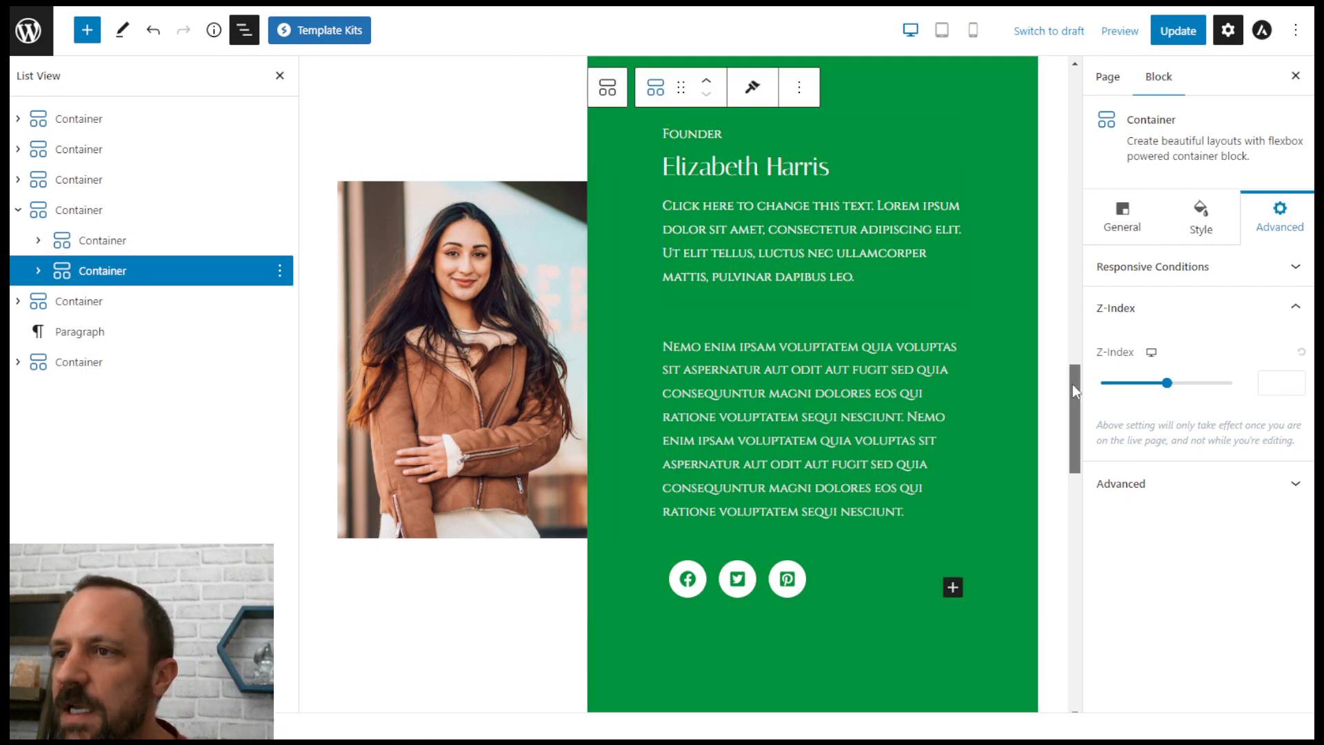
Step: Select the second bio paragraph inside the green text panel
scroll(848, 407, "up", 1)
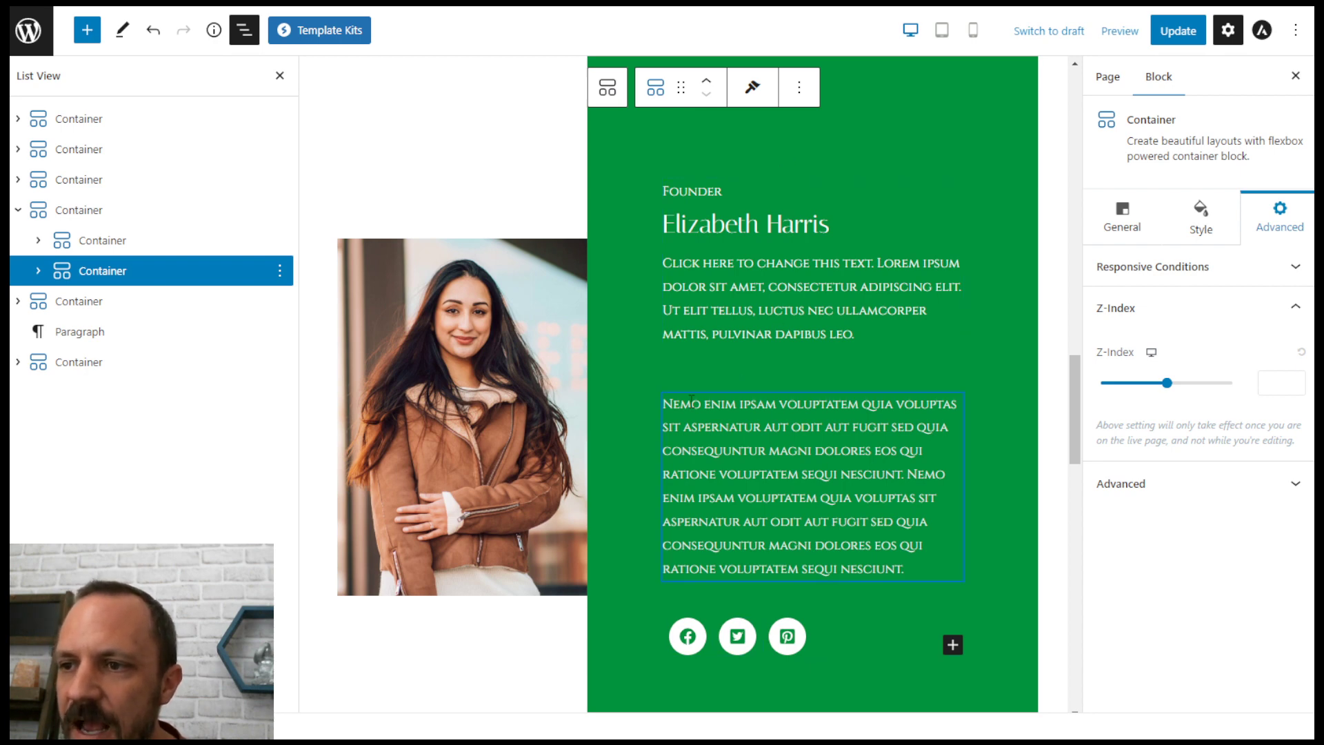
left_click(725, 410)
left_click(843, 504)
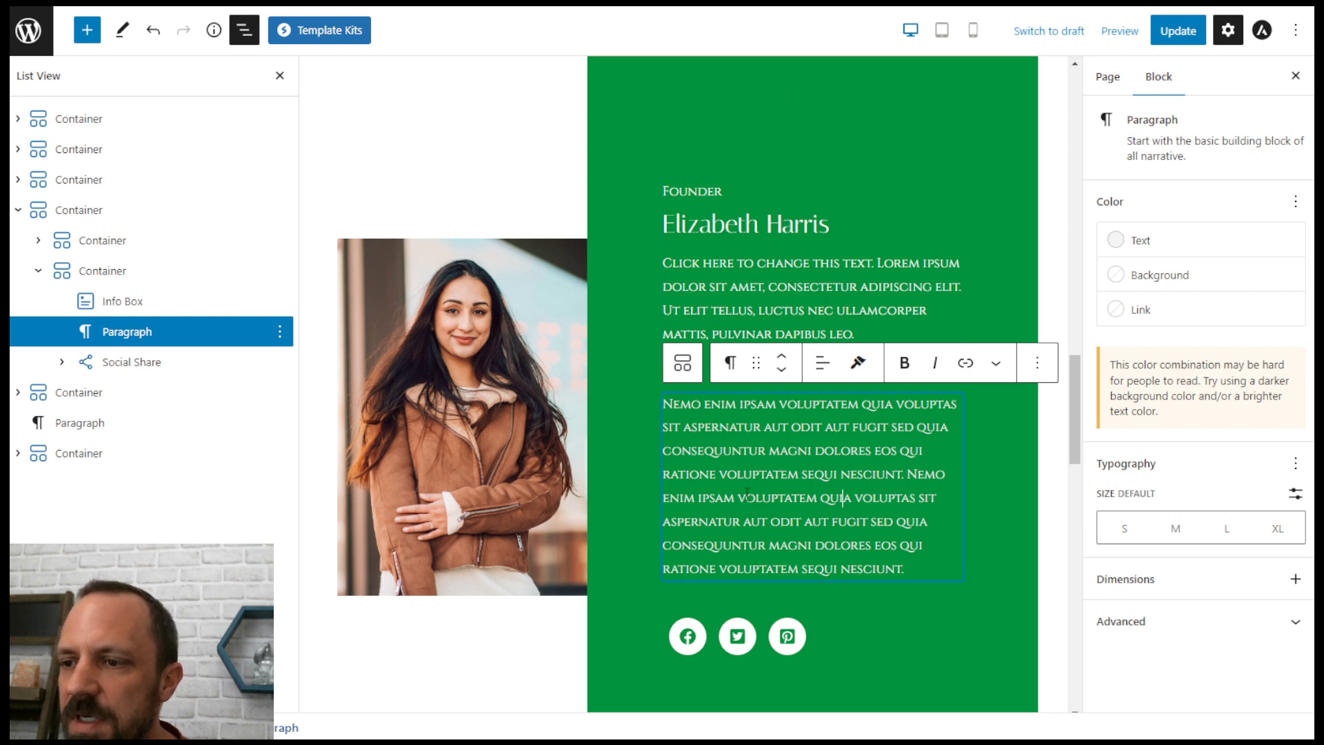
left_click_drag(1075, 441, 1082, 481)
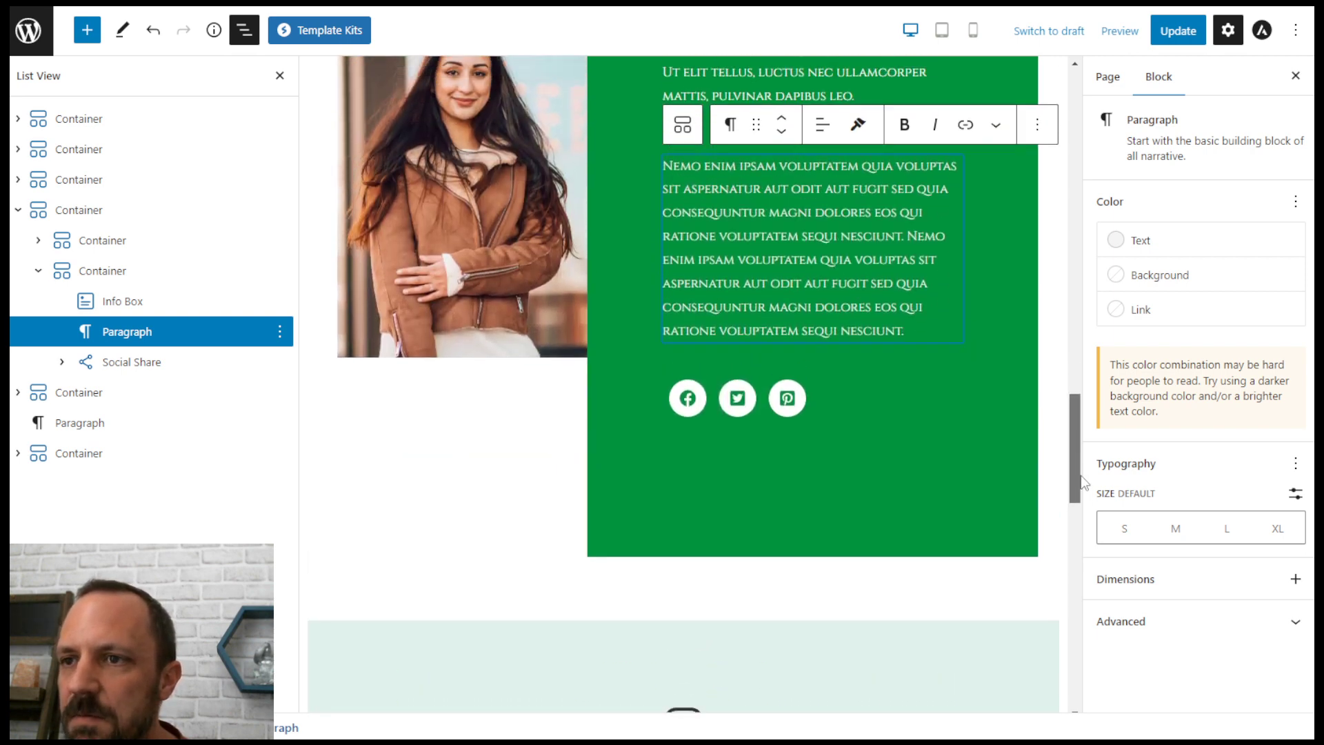
scroll(676, 561, "up", 1)
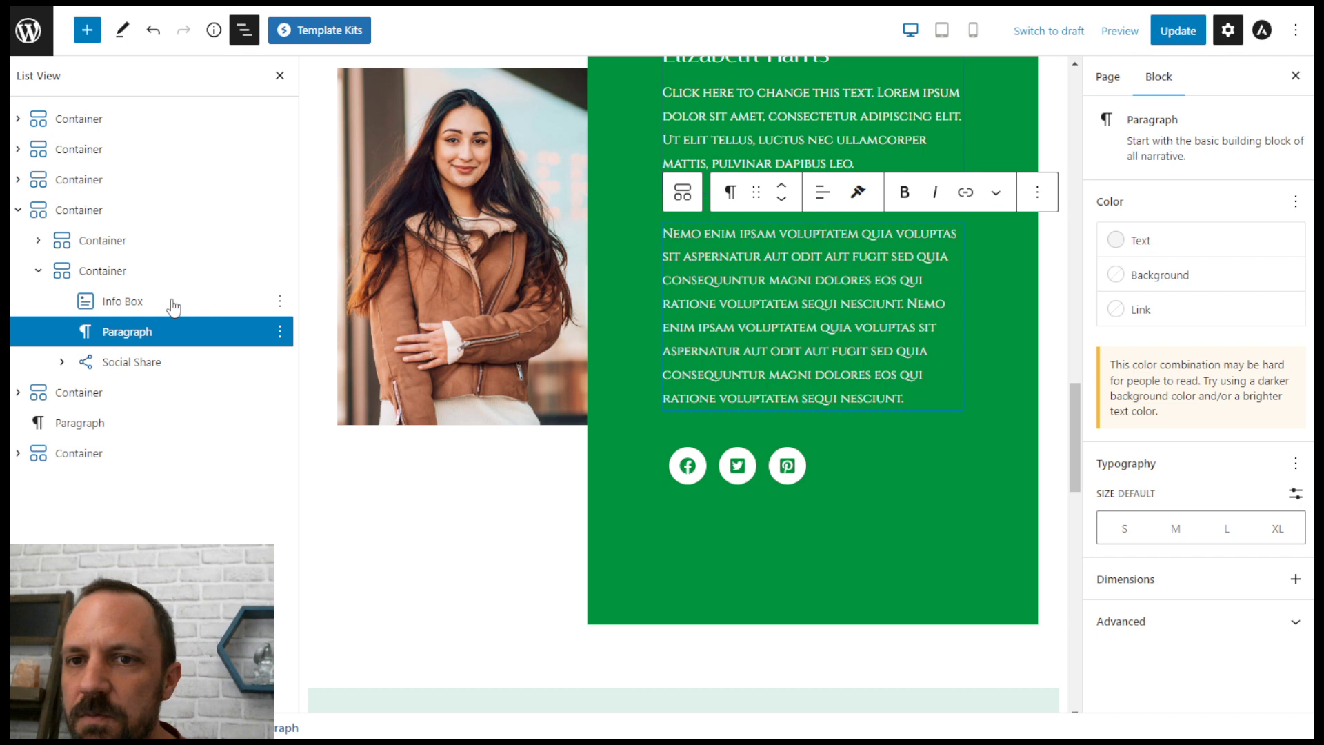
Step: Review the green container's padding and margins, then expand the image container to its Image block
left_click(63, 272)
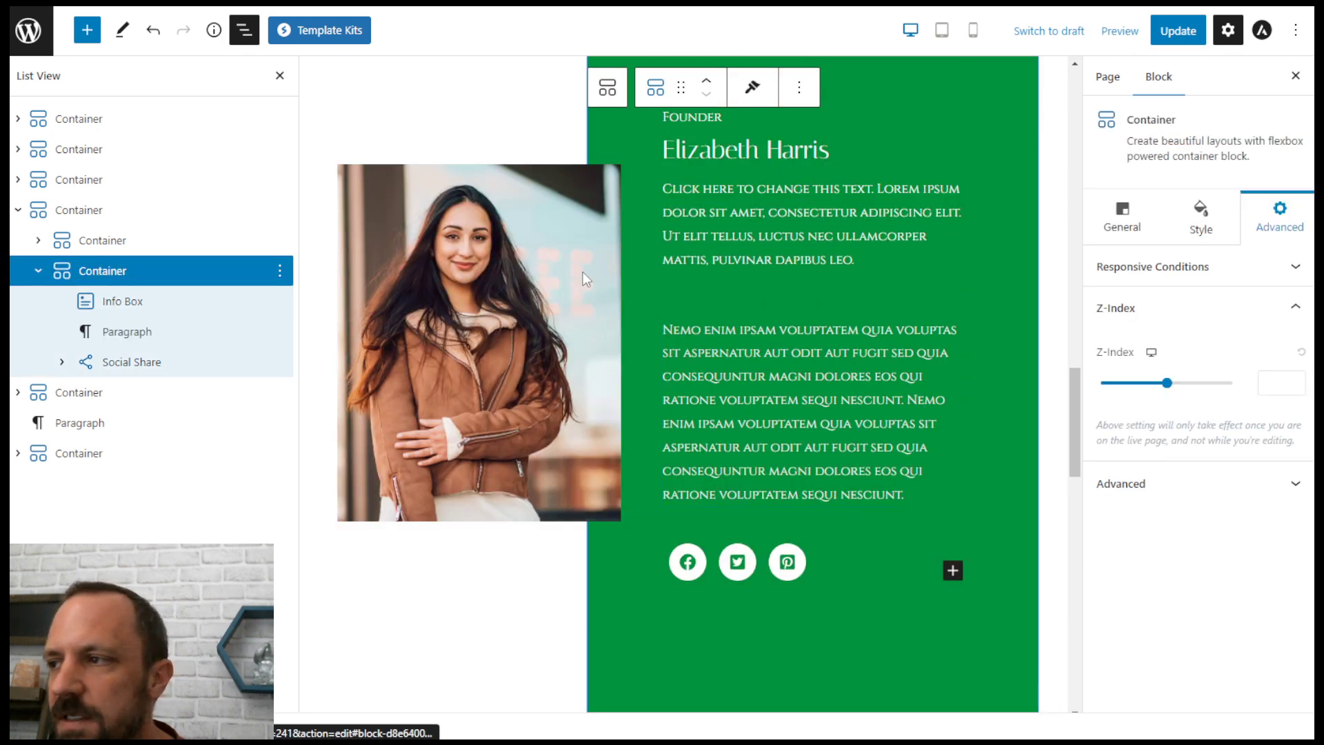
left_click(1200, 213)
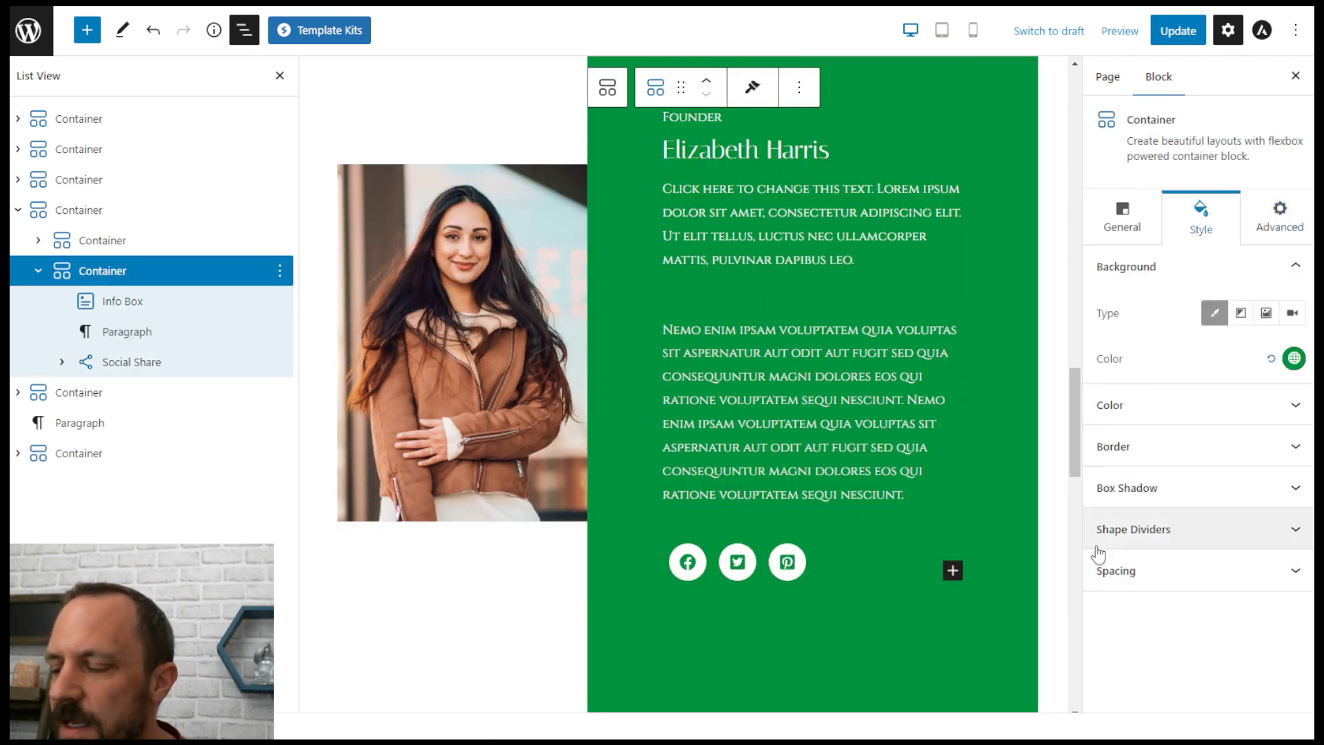
left_click(1132, 572)
scroll(1180, 540, "down", 2)
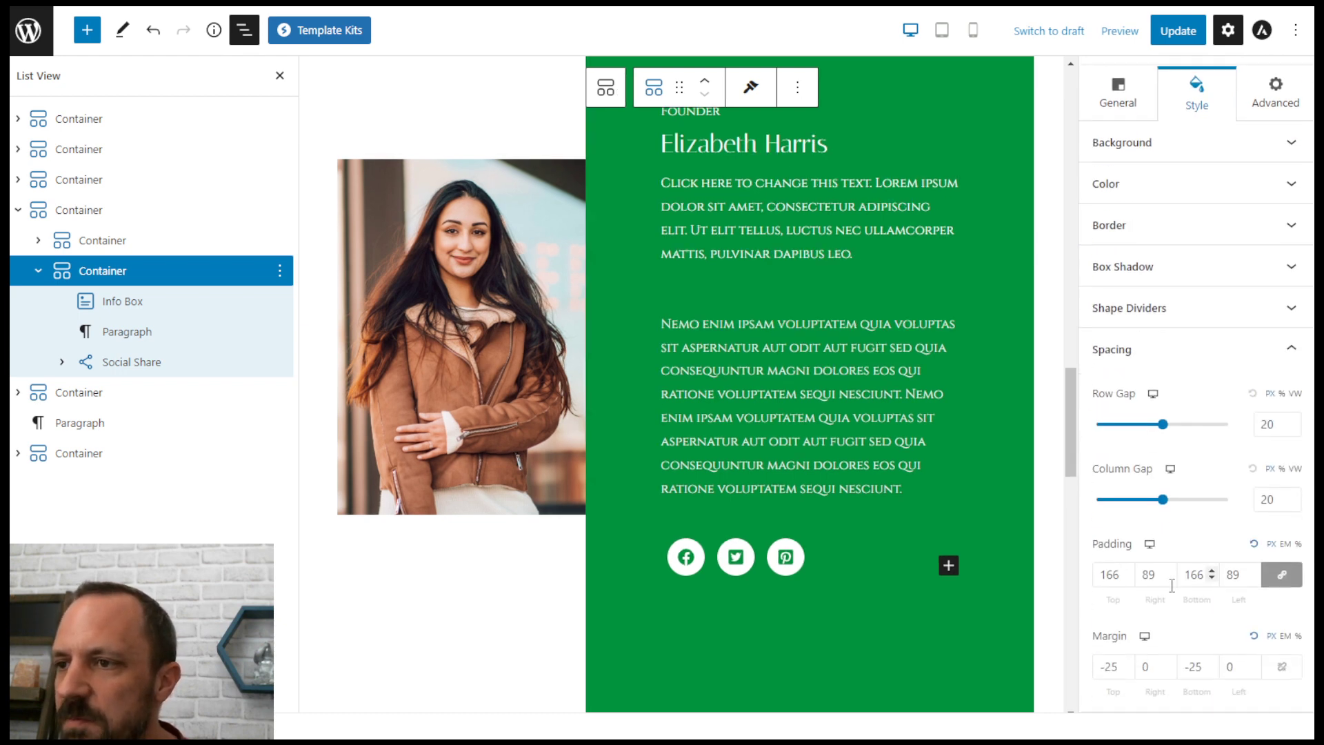
left_click_drag(1079, 447, 1062, 416)
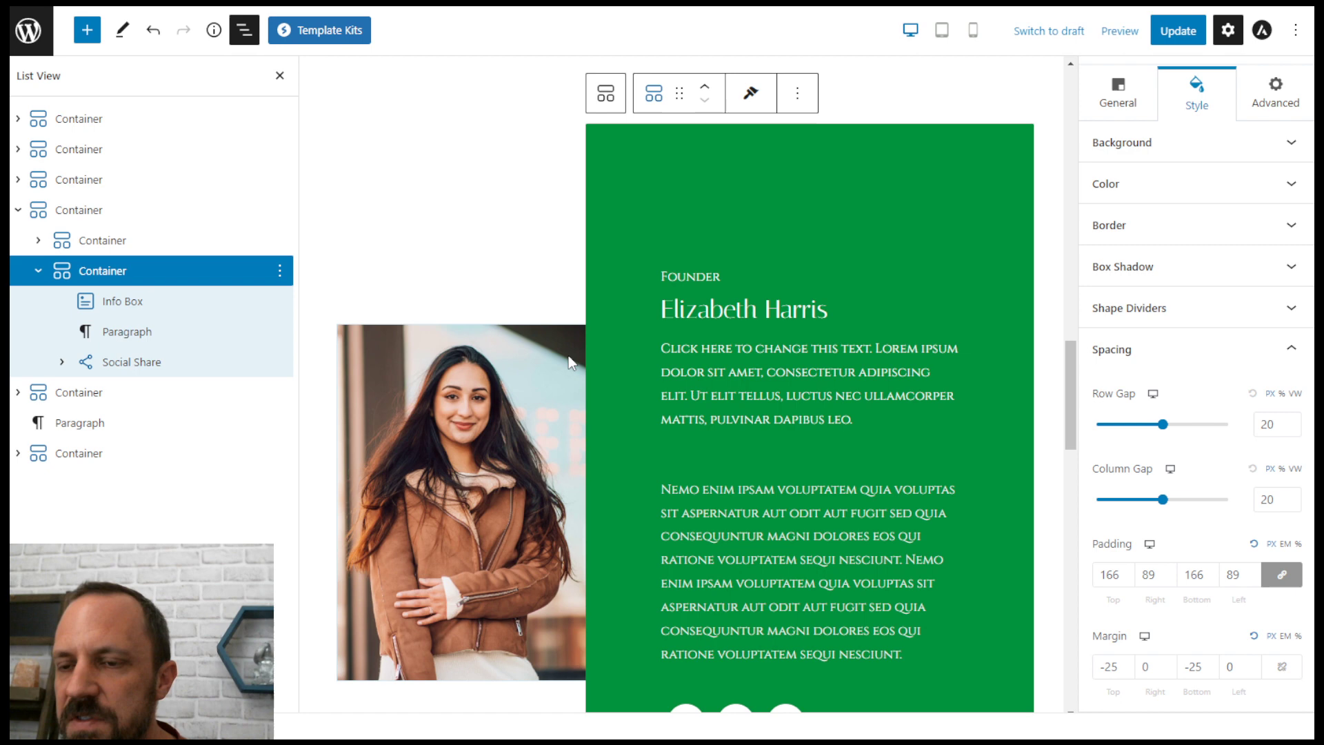
left_click(102, 240)
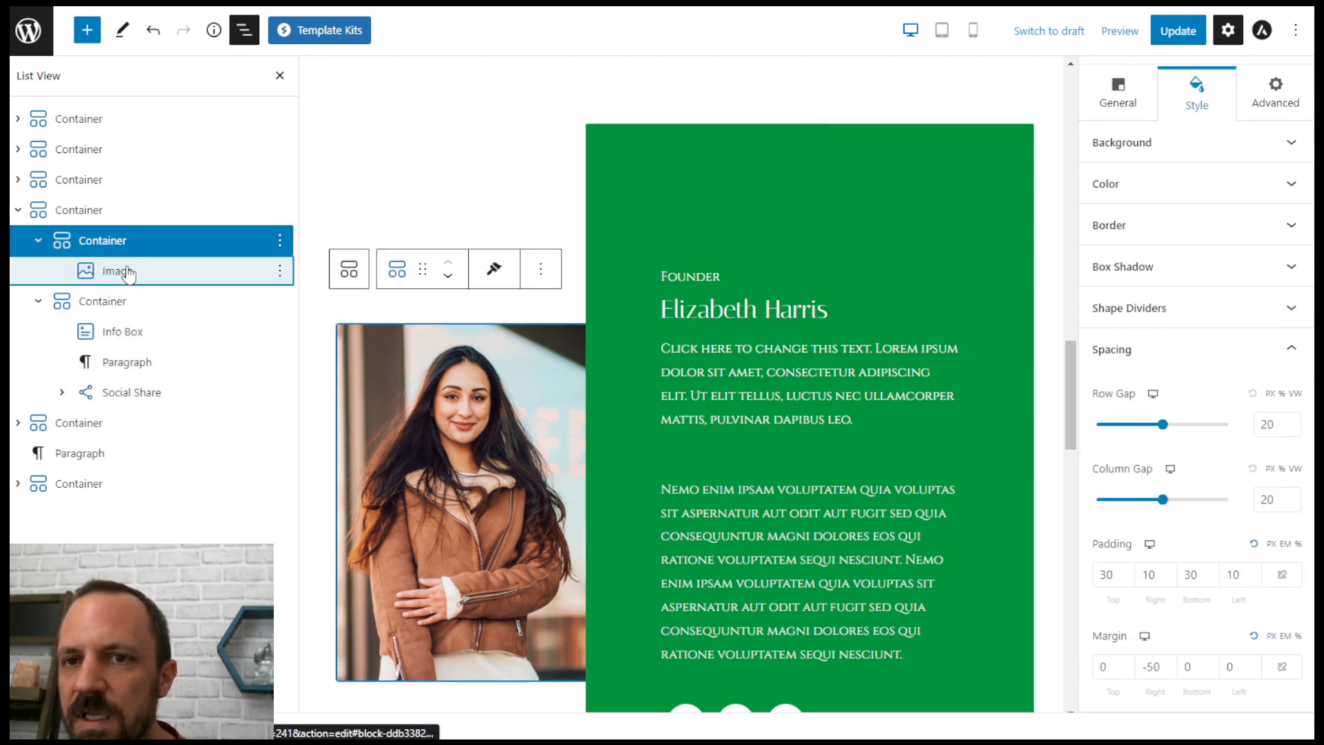
Step: Check founder.jpg's pixel dimensions in the media library and close it without replacing the photo
left_click(131, 272)
scroll(1277, 564, "up", 2)
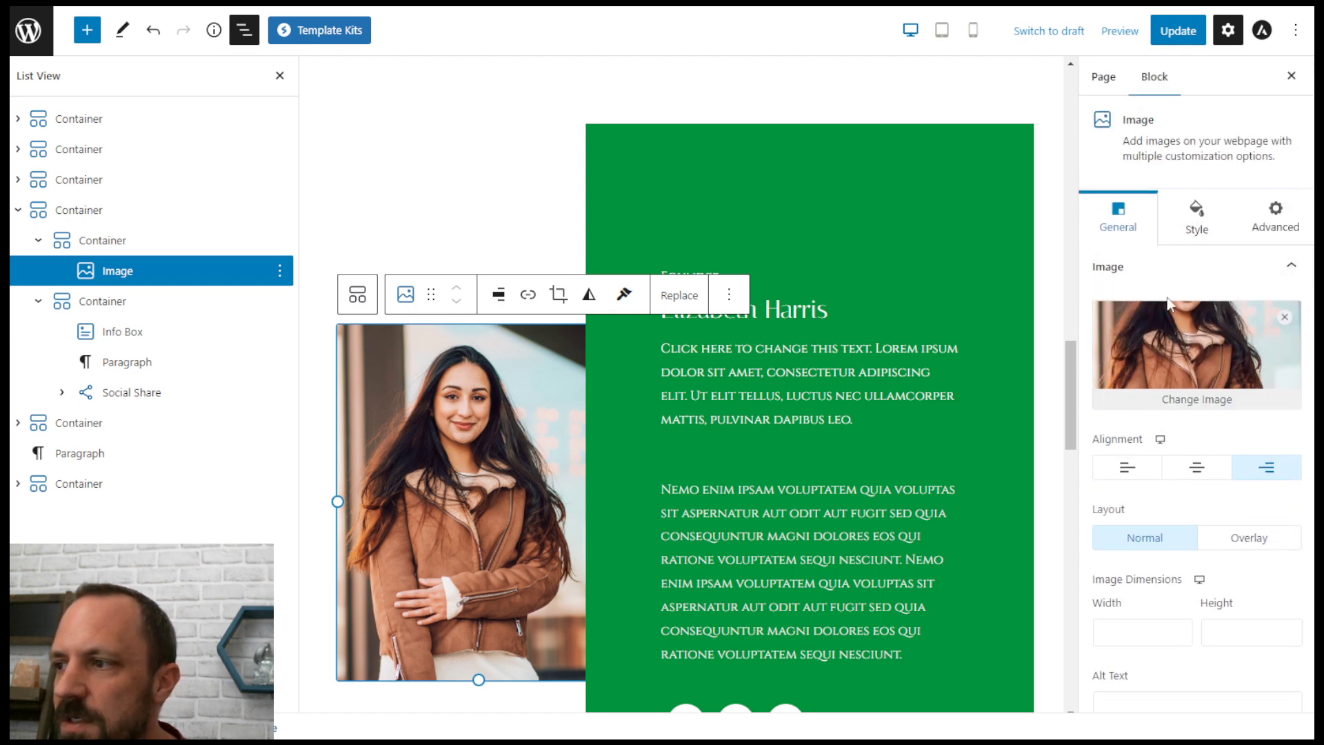
left_click(1198, 400)
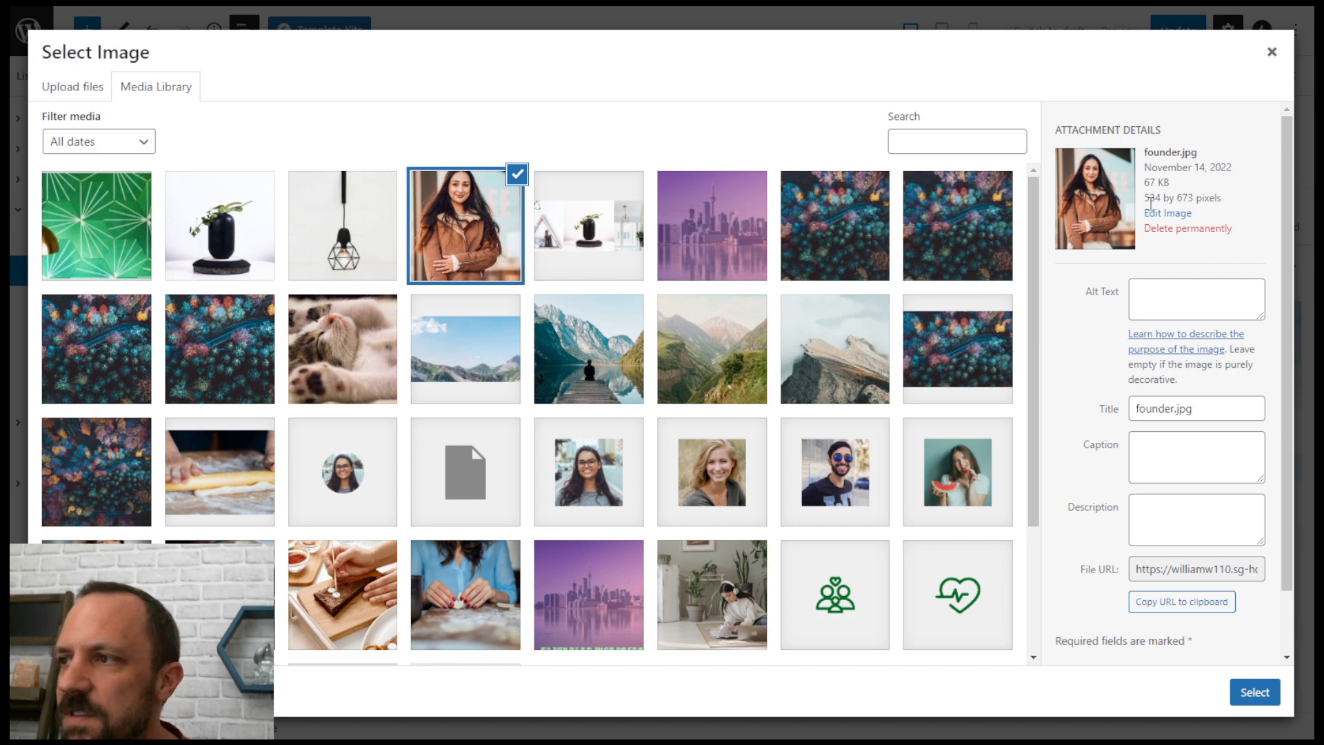
left_click_drag(1150, 197, 1215, 200)
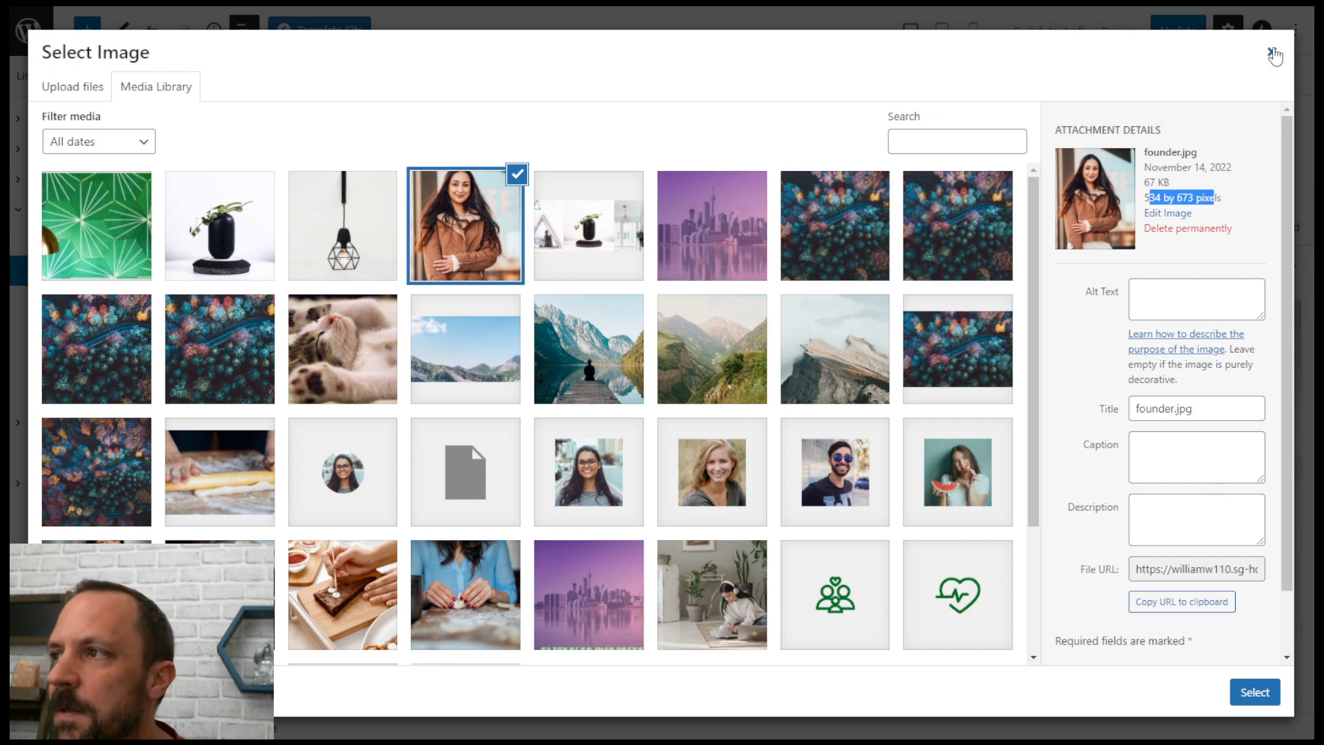
left_click(1272, 52)
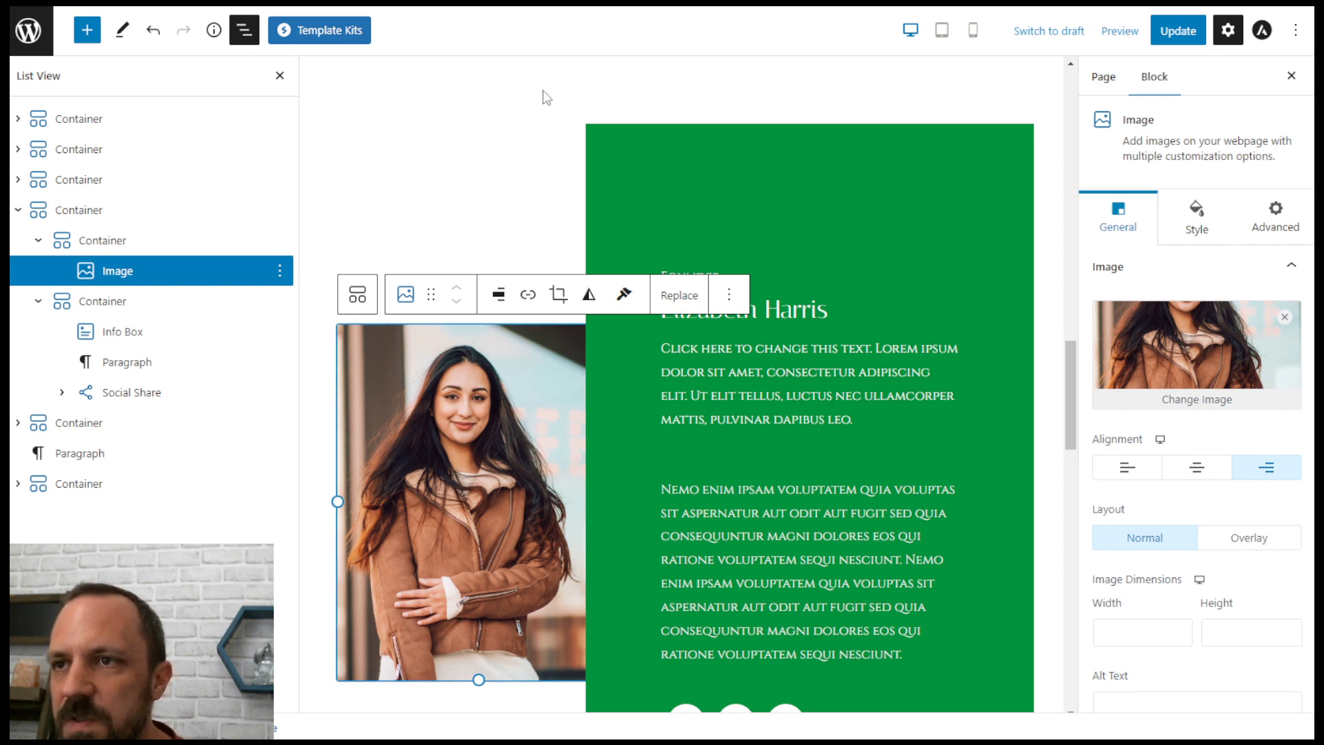
Step: Review the founder section's outer Container flex properties, then update the page
left_click(60, 211)
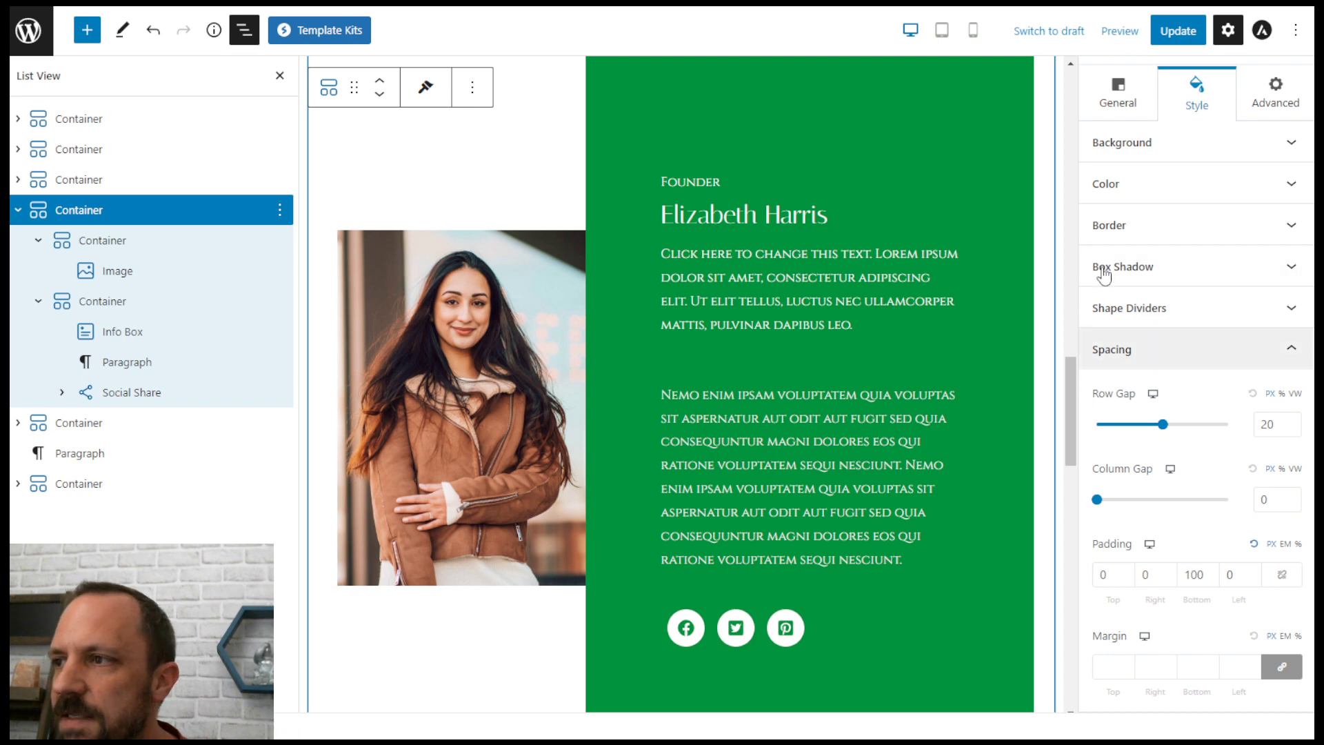
left_click(1127, 97)
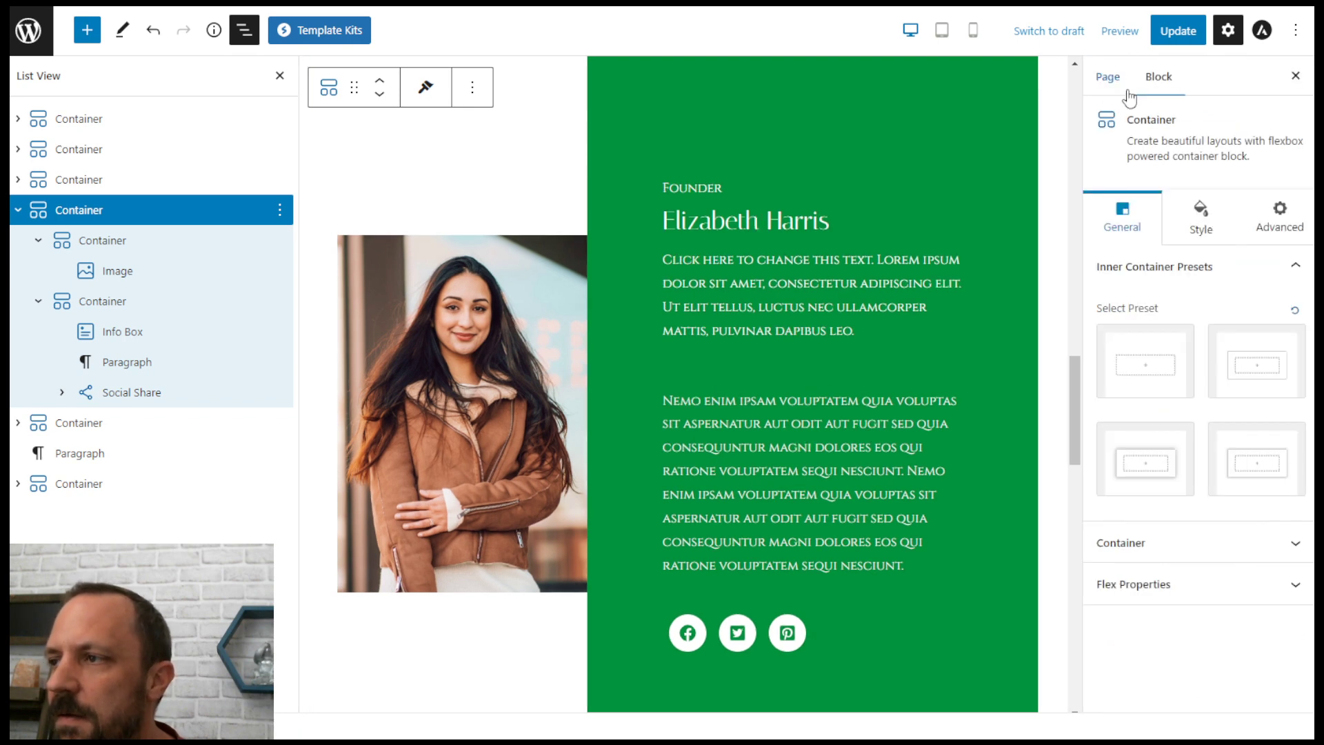
left_click(1170, 597)
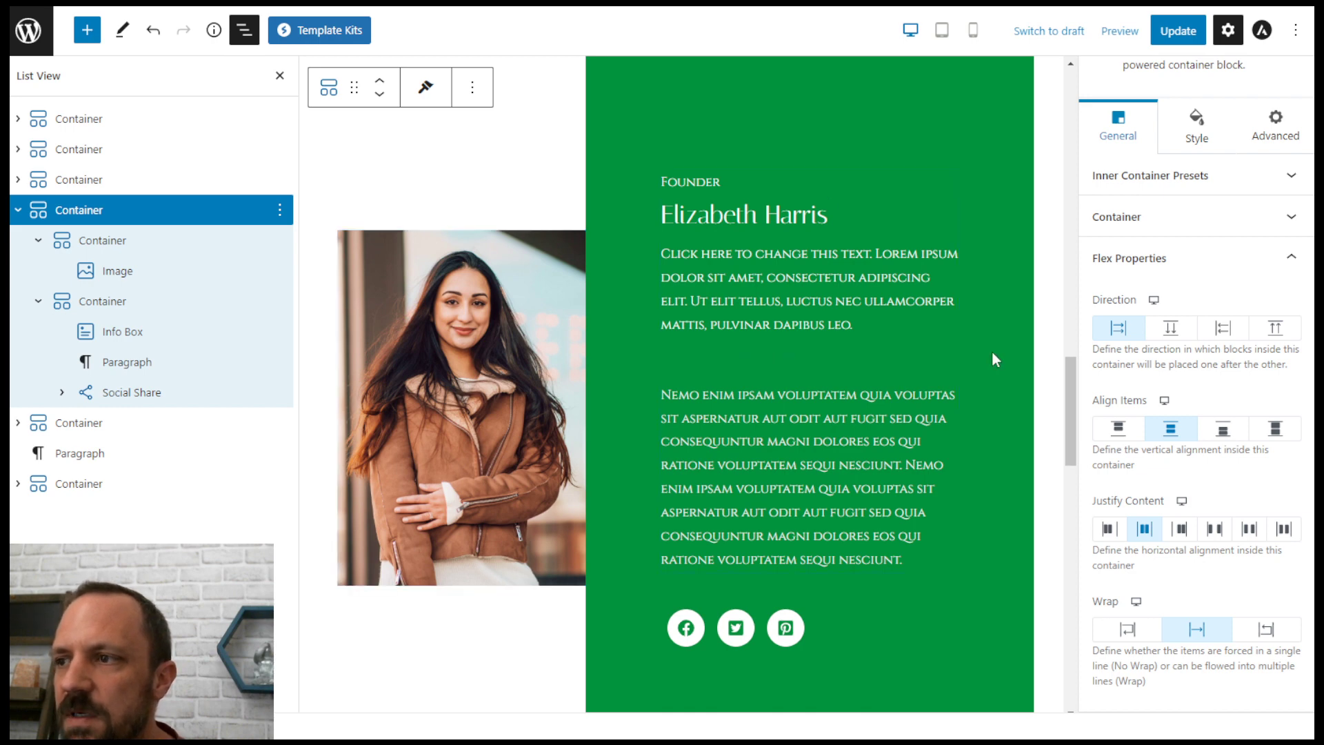
scroll(793, 386, "up", 3)
scroll(481, 339, "down", 3)
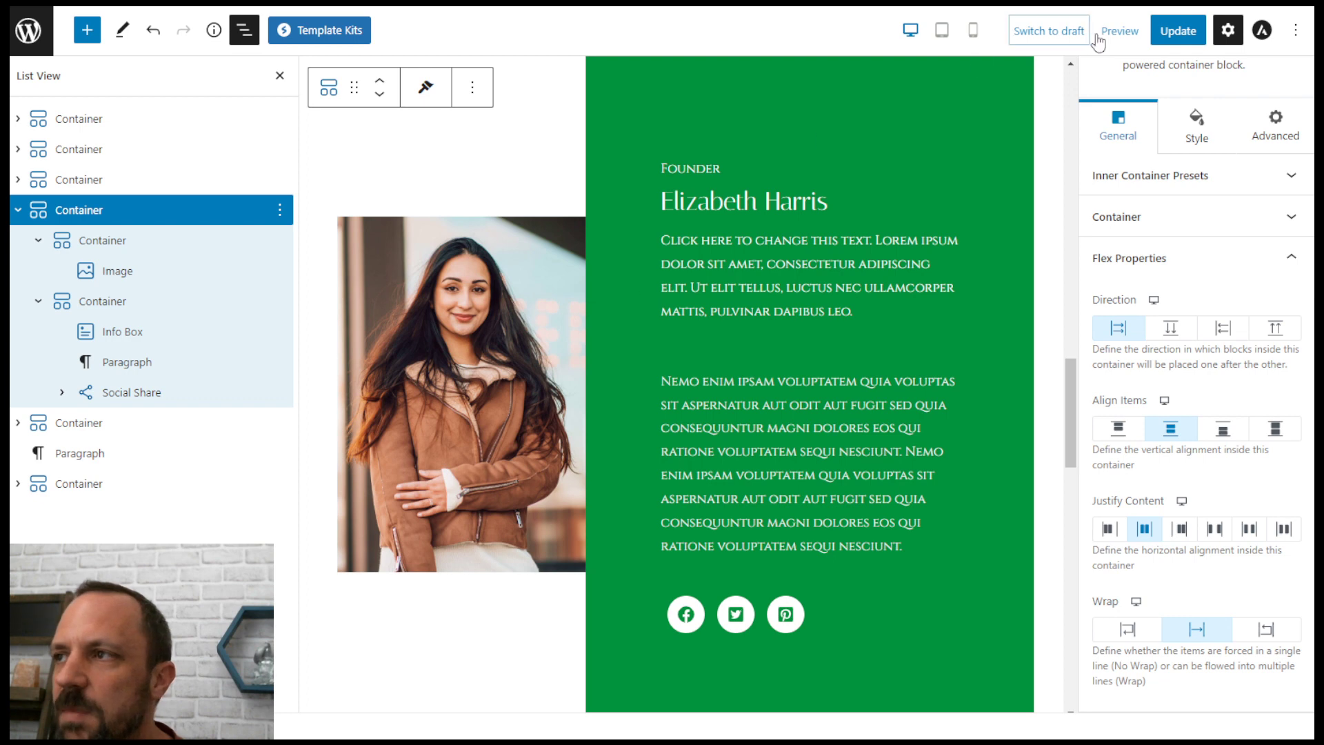
left_click(1178, 30)
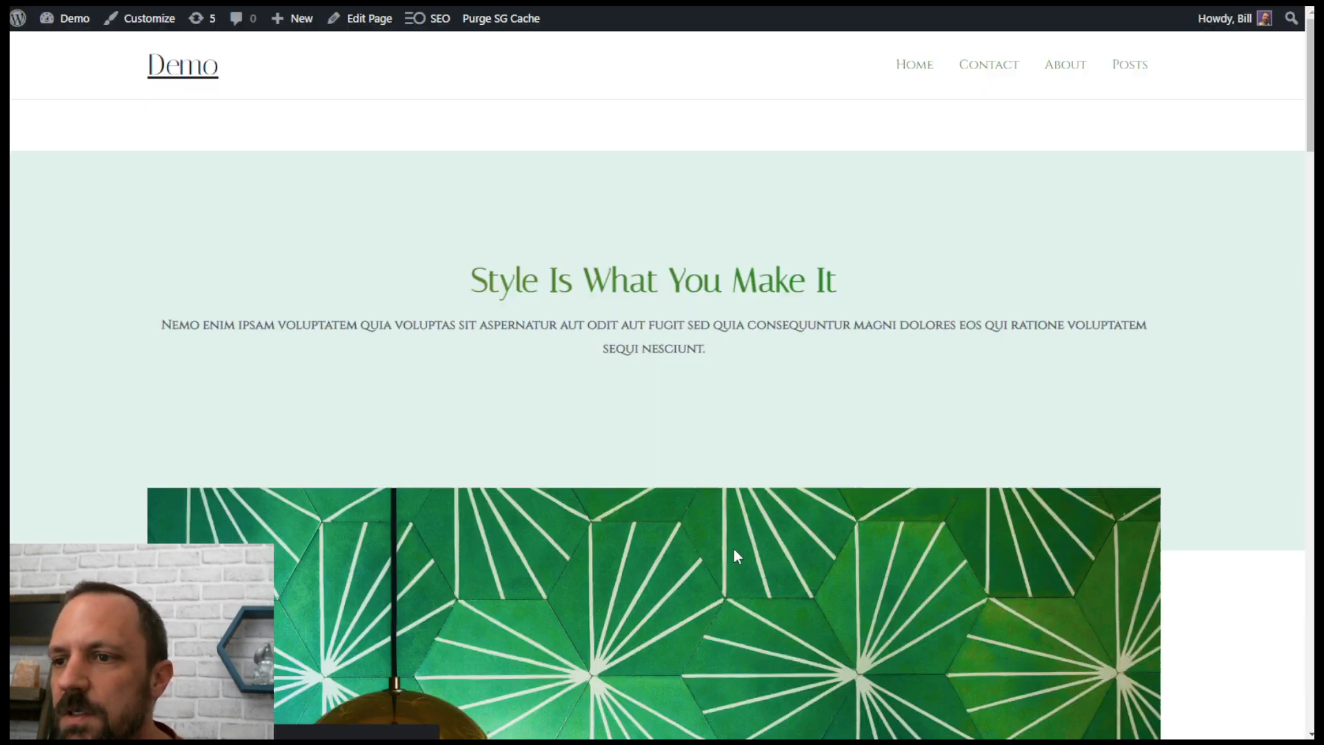
Step: Scroll the live page to inspect the founder photo overlapping the green box
scroll(895, 438, "down", 10)
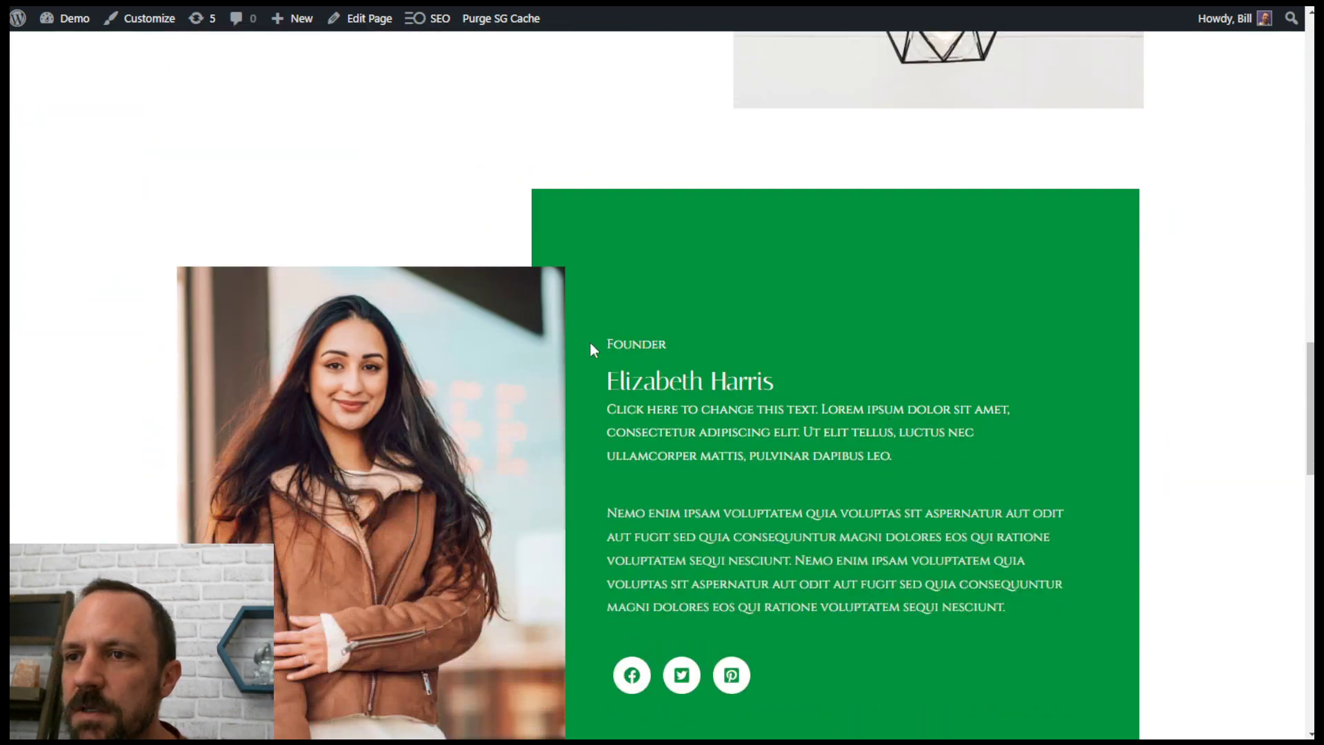
scroll(603, 448, "down", 5)
scroll(301, 235, "up", 3)
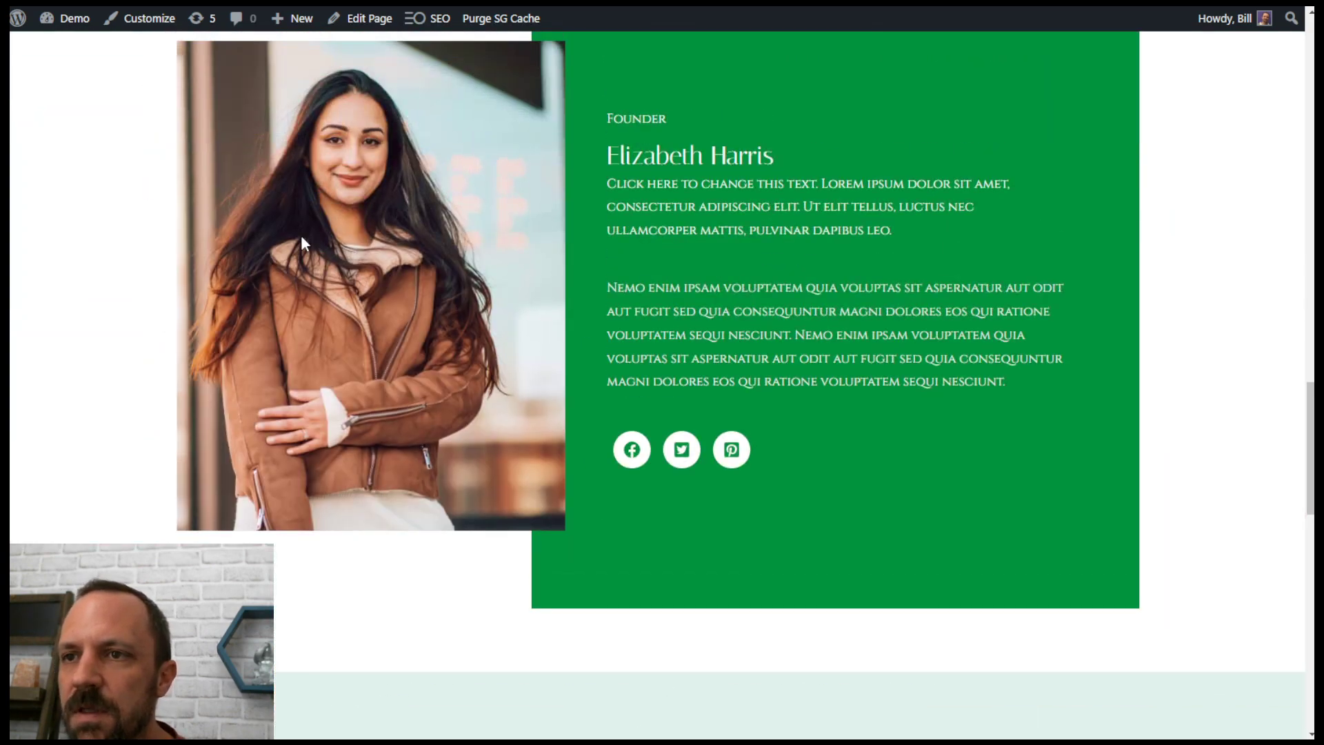
scroll(559, 237, "up", 3)
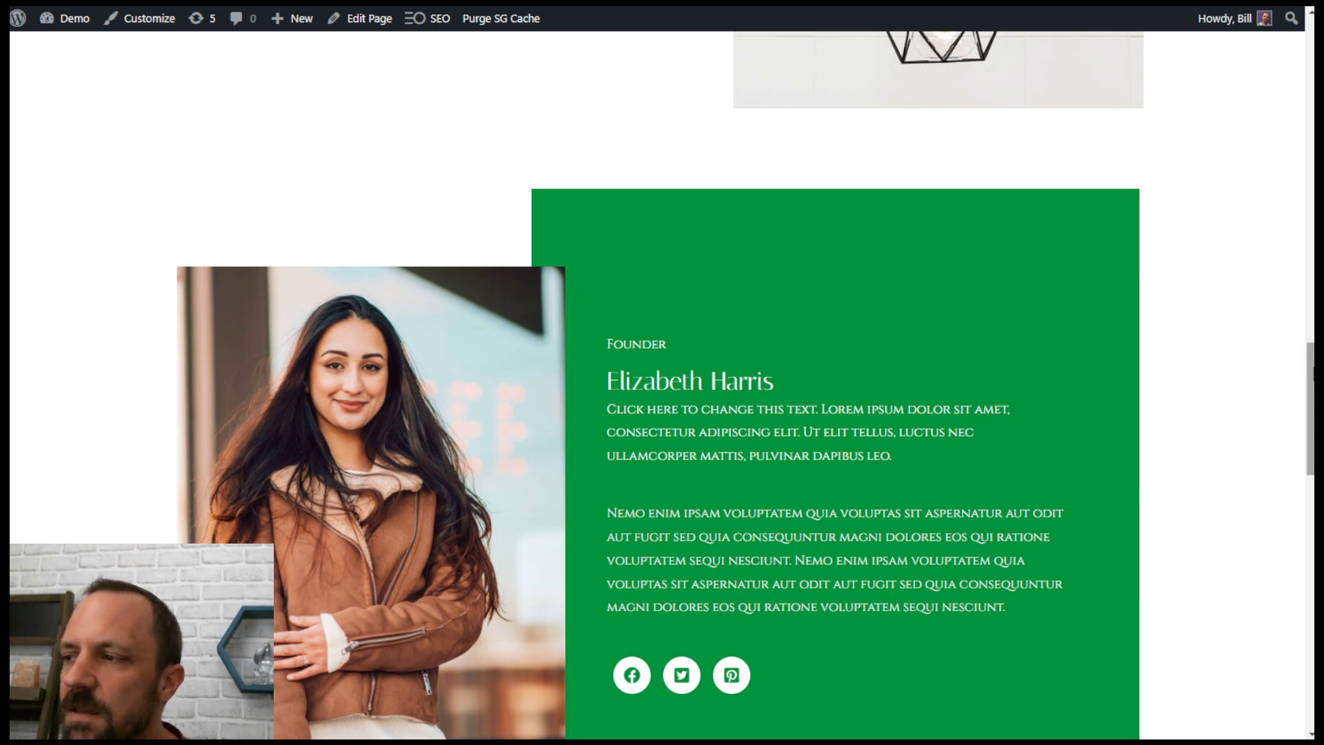
scroll(748, 241, "down", 3)
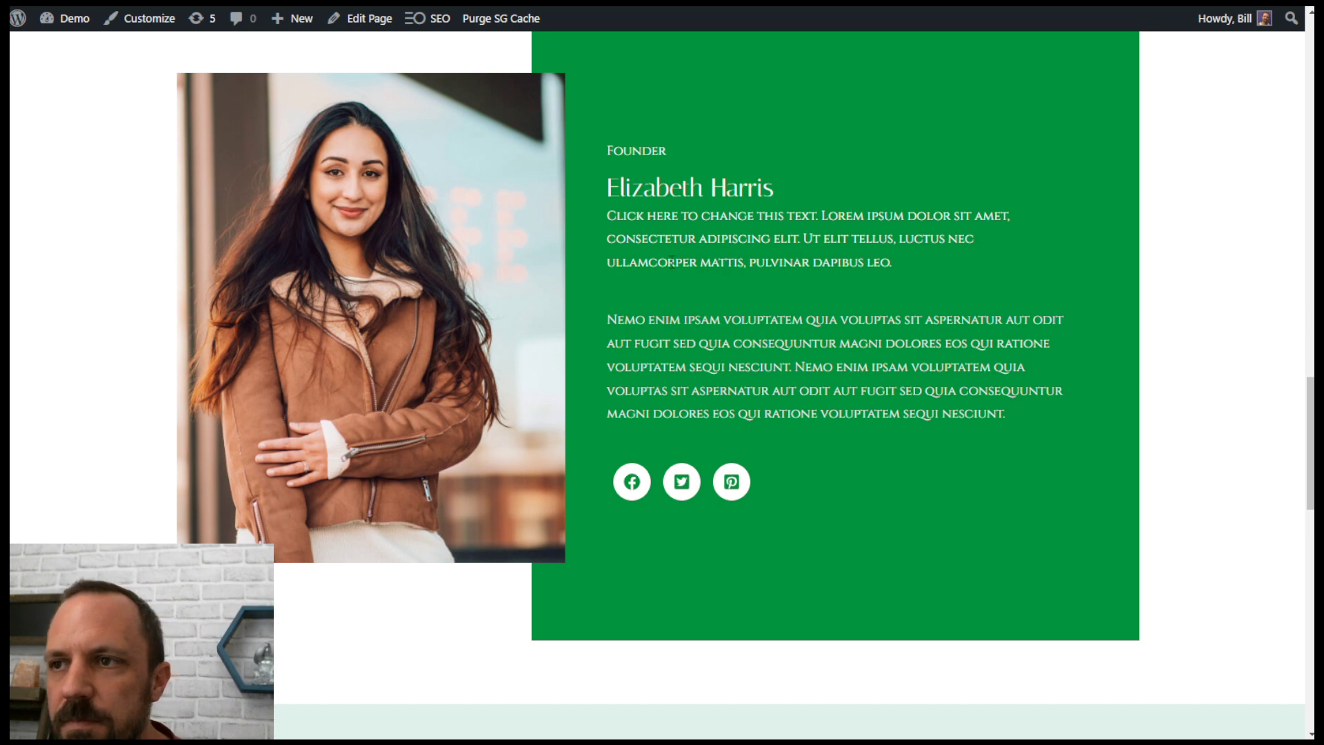
mouse_move(71, 19)
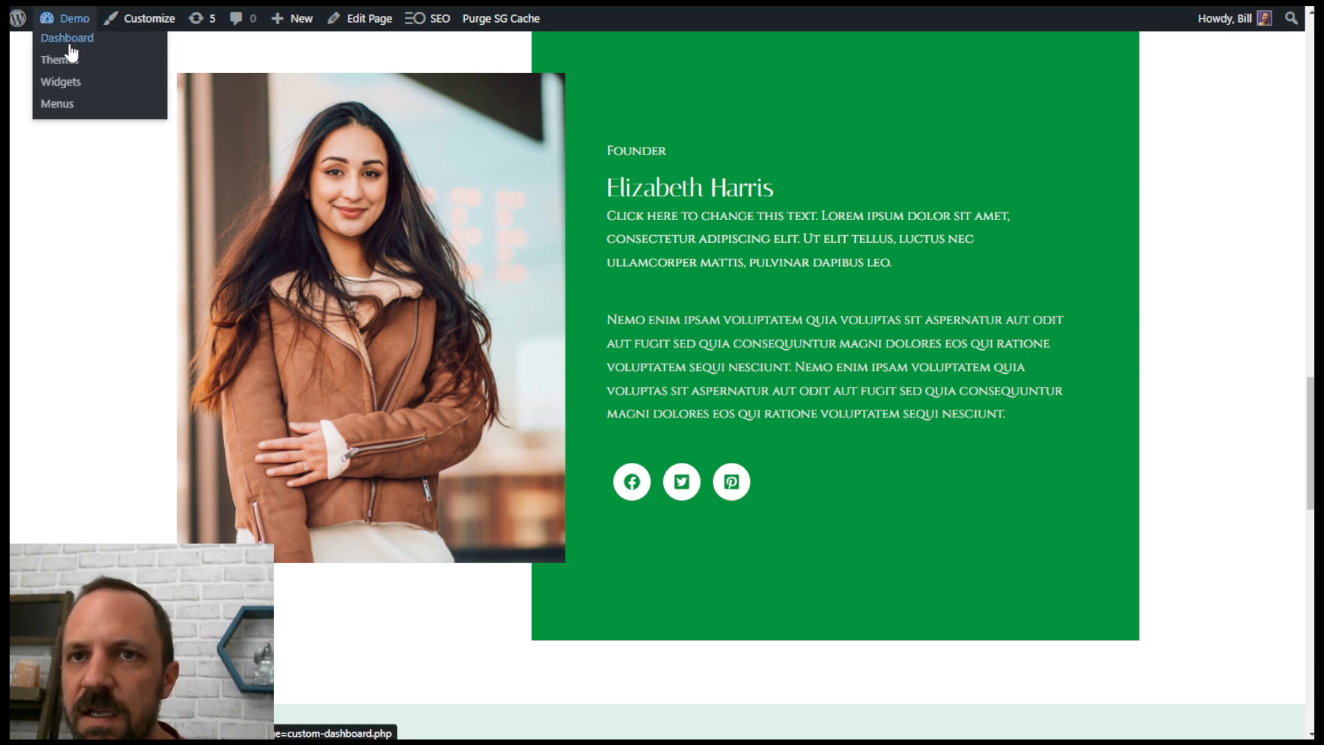
Step: Return to the editor and select the founder section container in List View
left_click(382, 19)
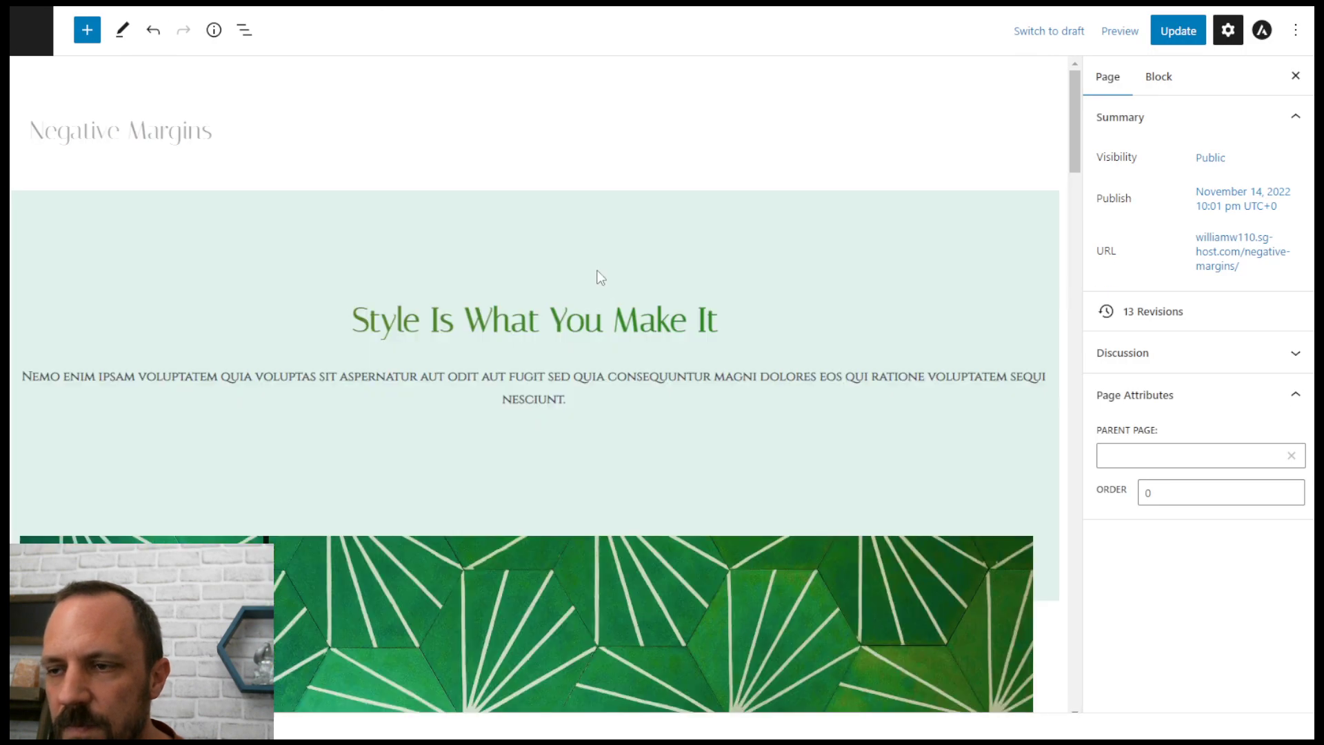
scroll(772, 369, "down", 15)
scroll(769, 365, "down", 5)
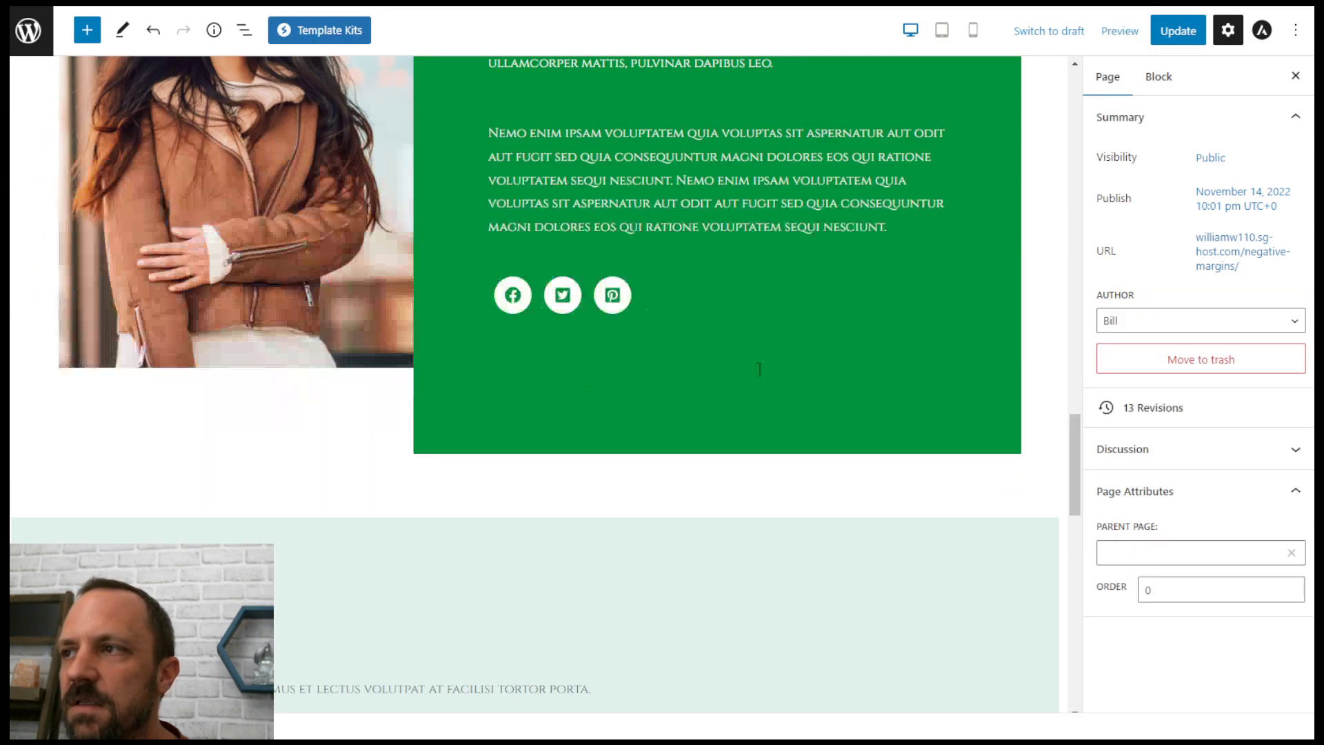
scroll(582, 292, "up", 3)
left_click(244, 30)
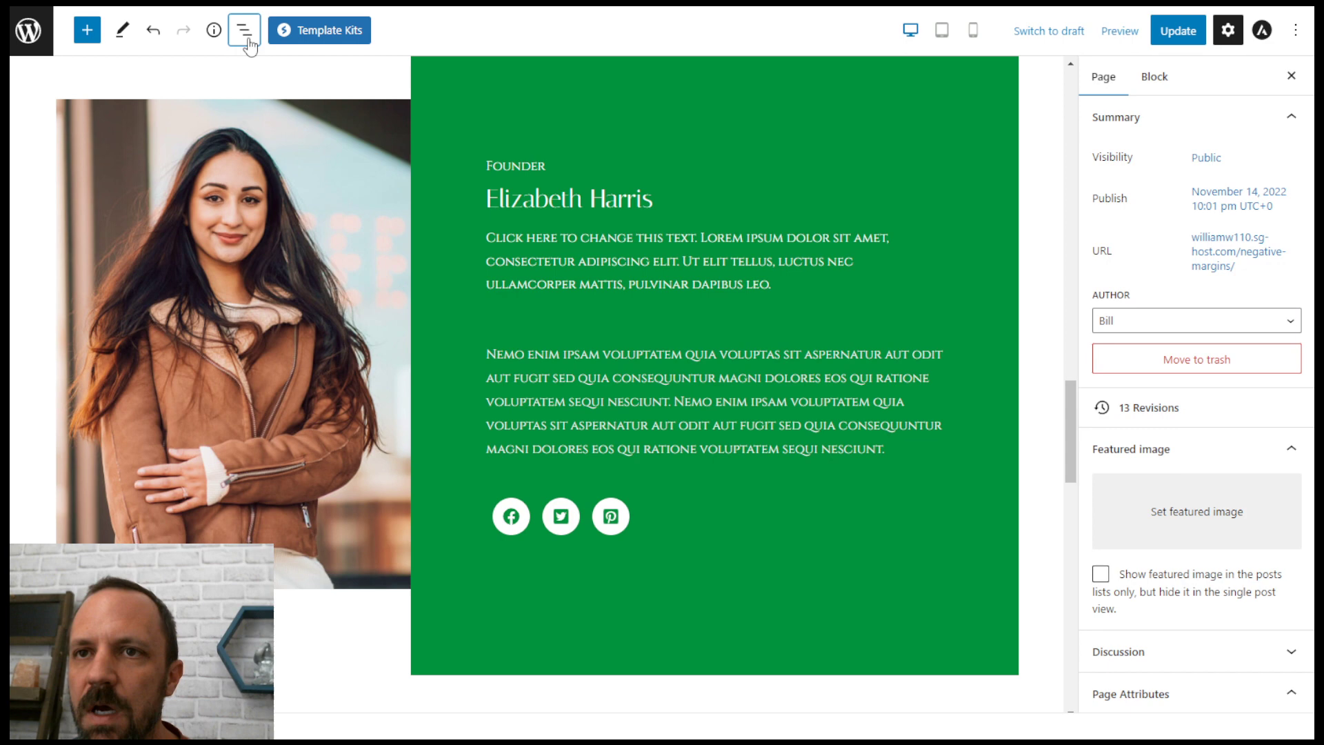
left_click(88, 243)
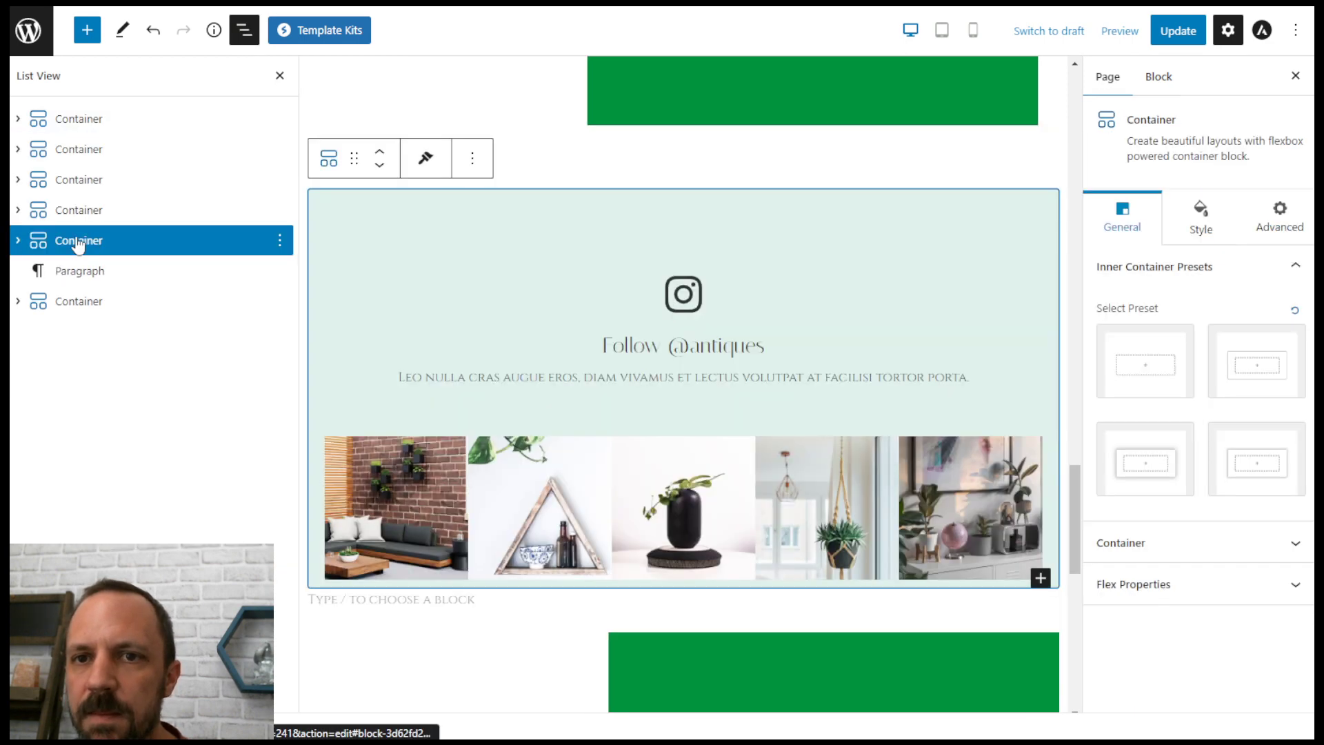
left_click(80, 214)
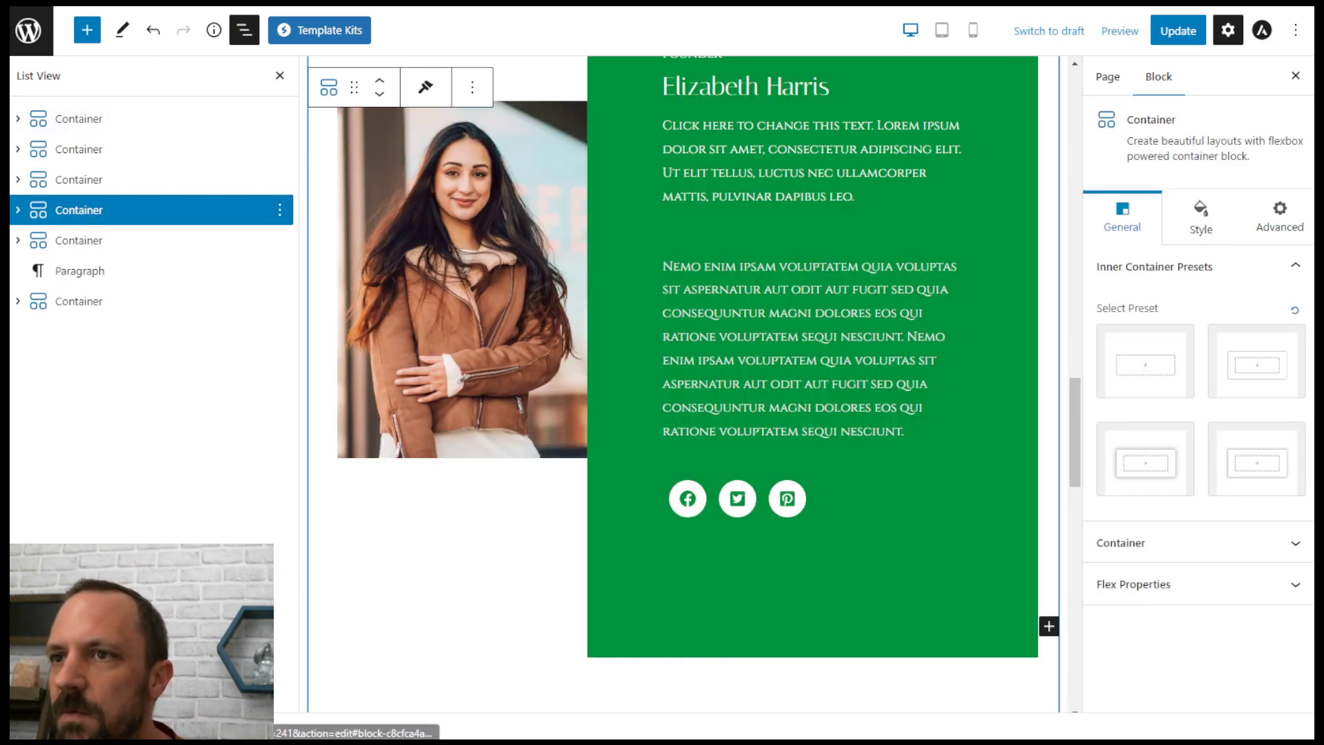
Step: In mobile preview, select the founder photo's parent Container and show its Style settings
left_click(975, 32)
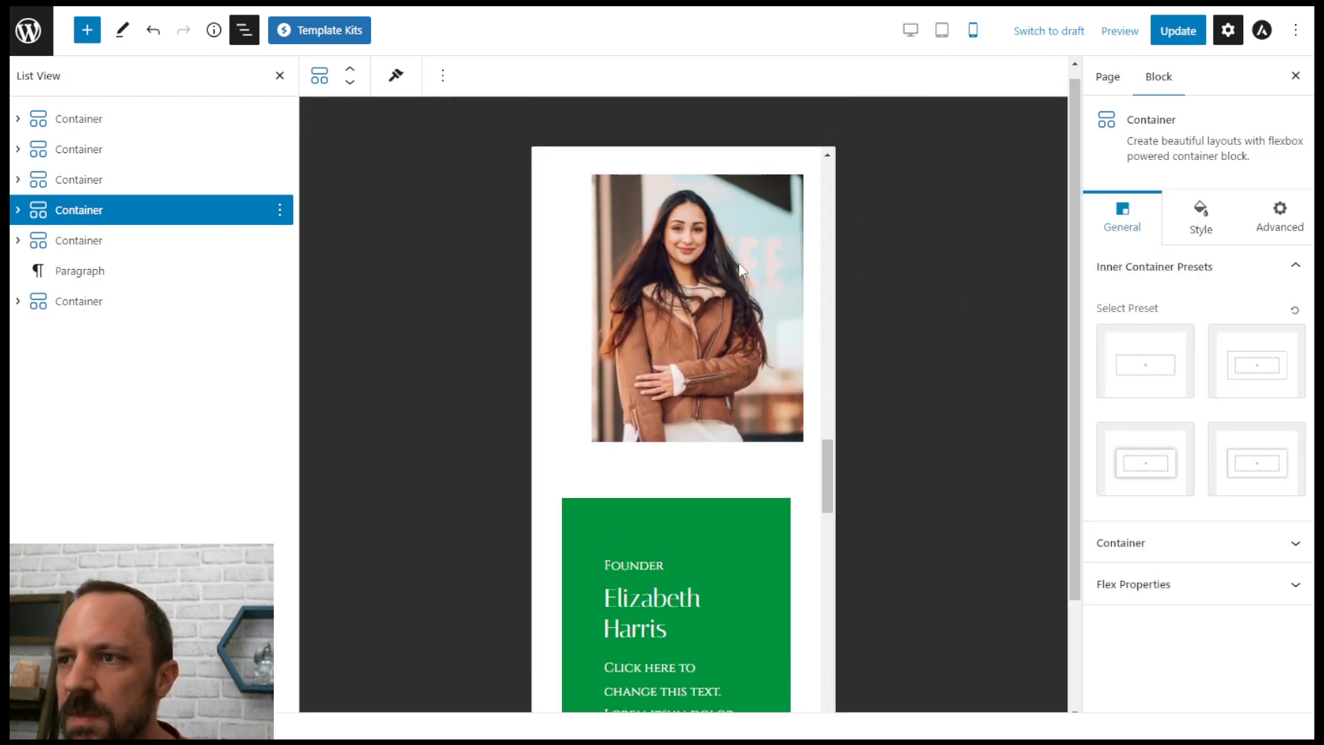
left_click(828, 429)
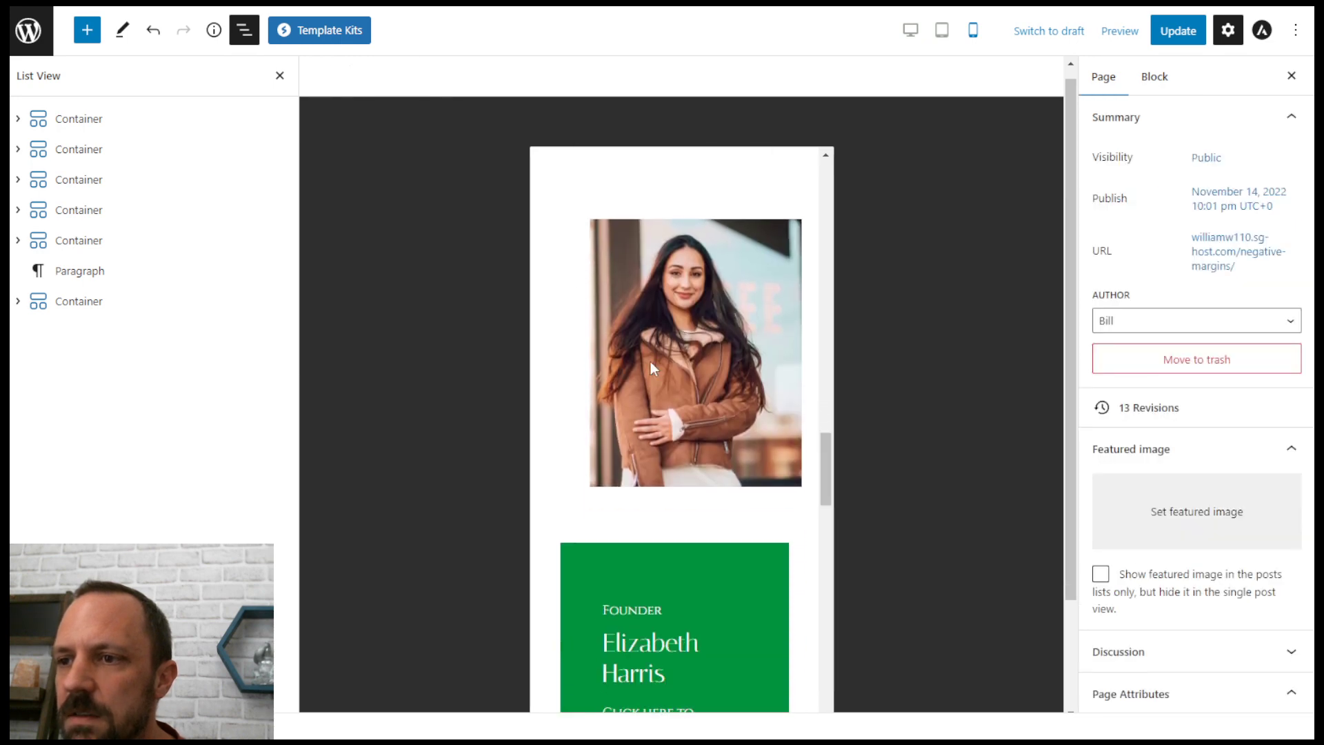
left_click(732, 329)
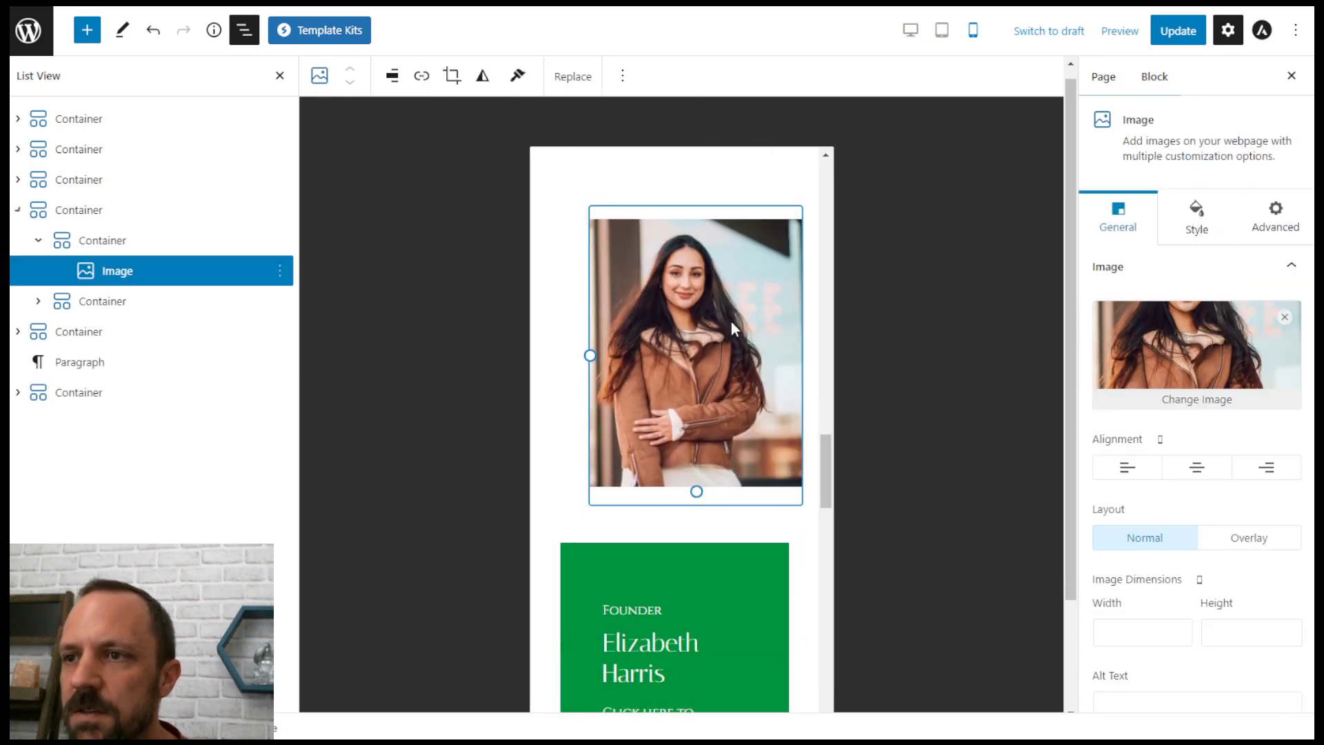
left_click(97, 240)
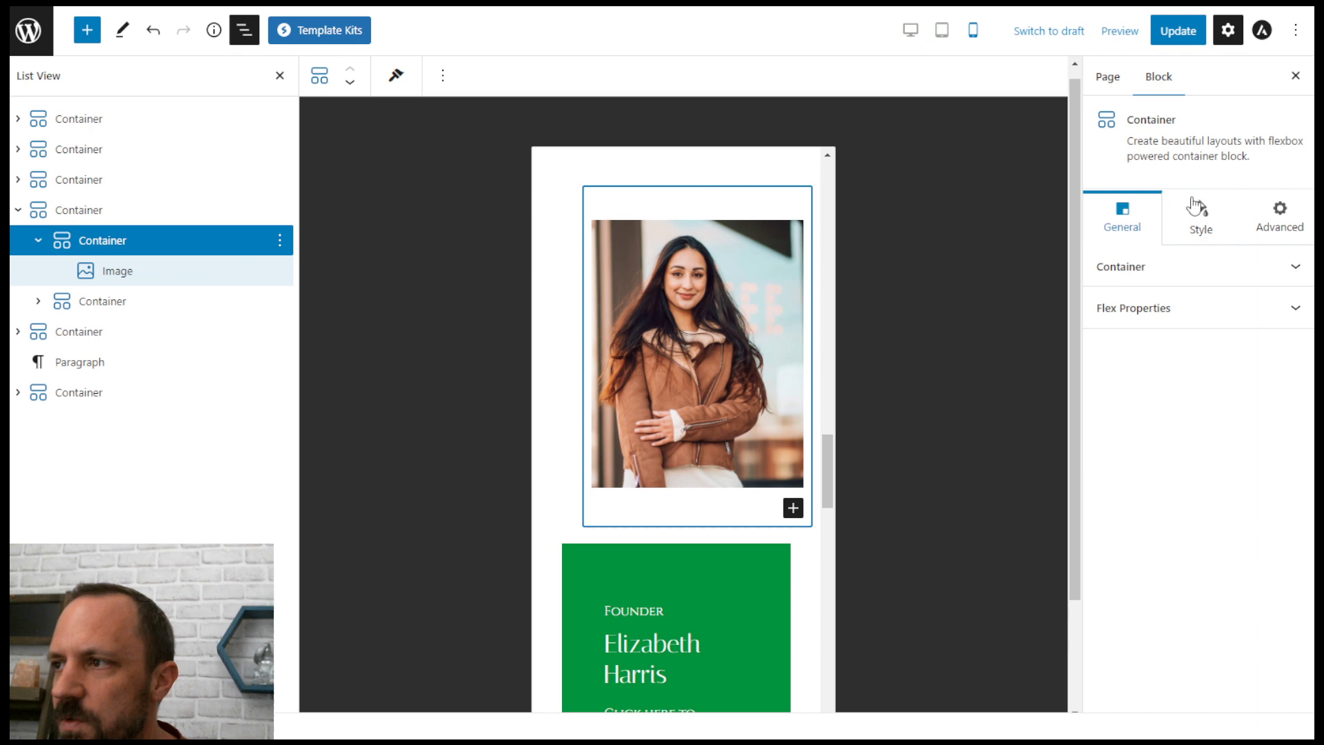
left_click(1198, 217)
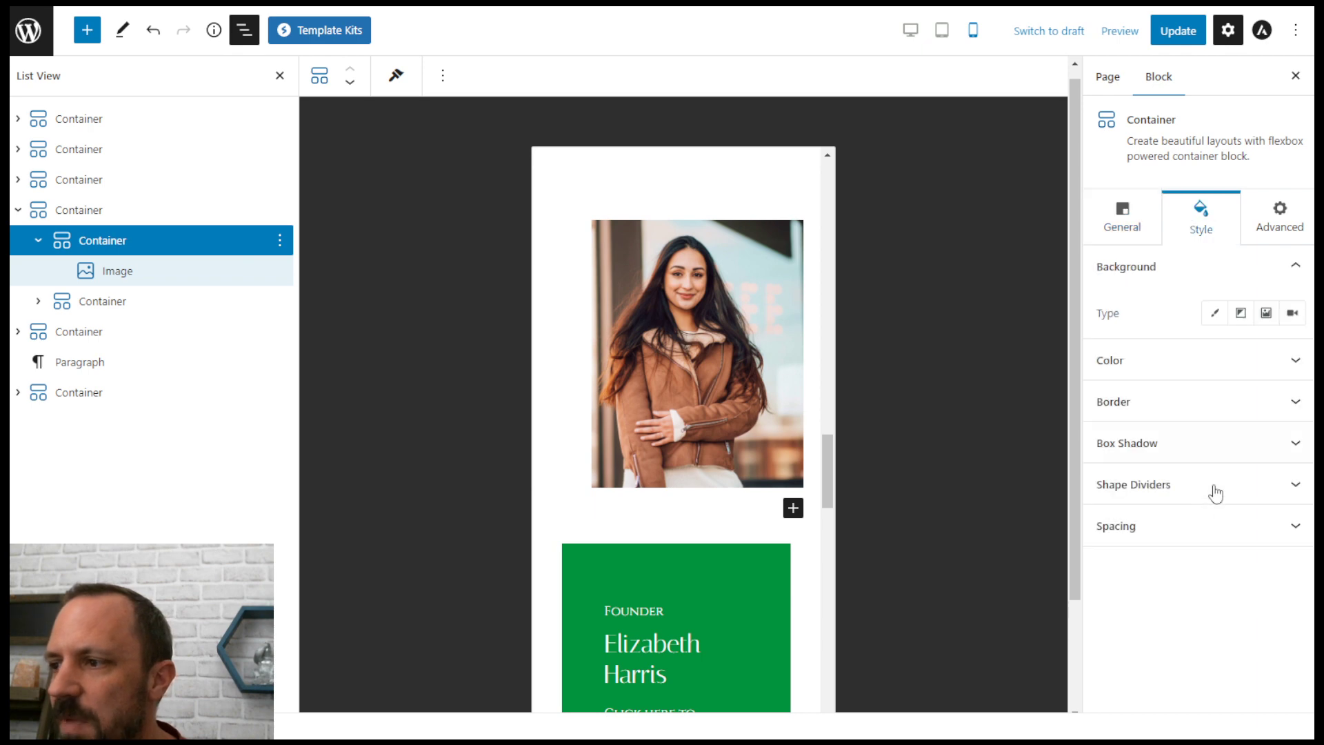
Step: Set the photo container's linked mobile margins to 0, save, and collapse the founder section
left_click(1178, 532)
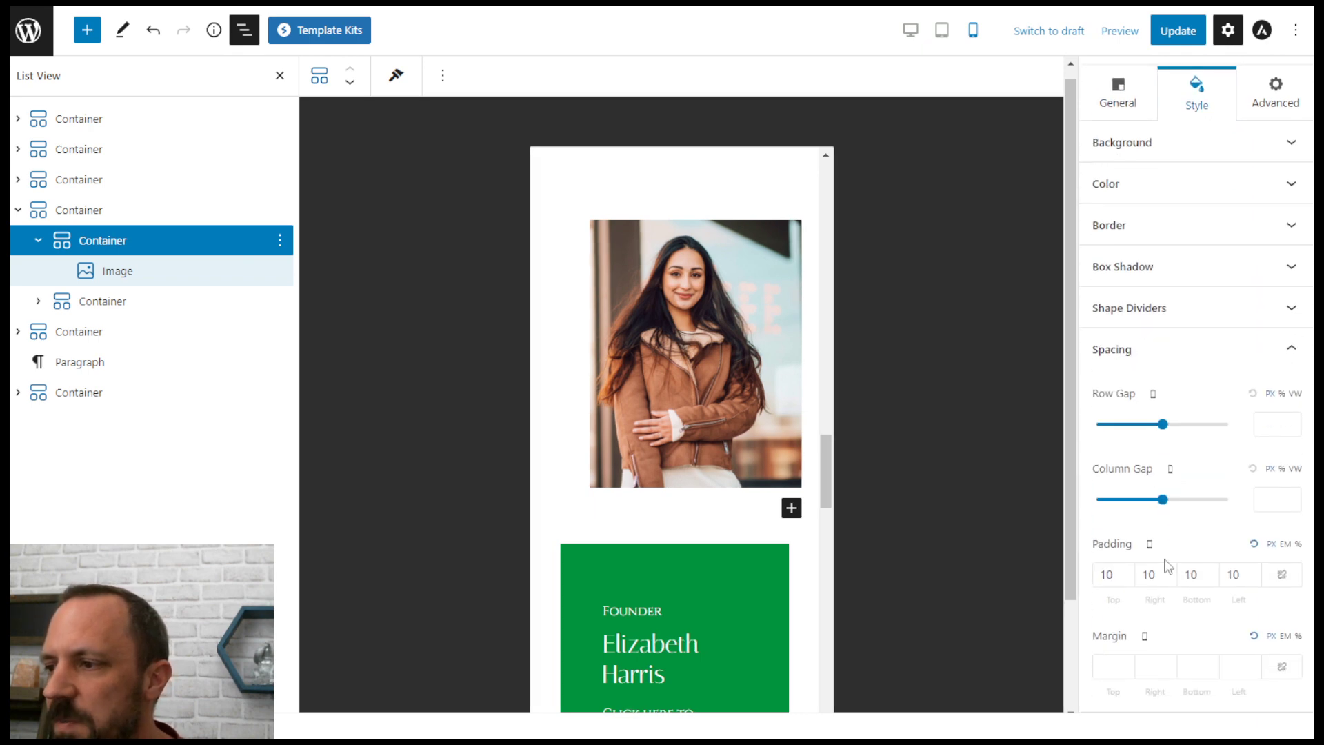
left_click(1282, 669)
left_click(1126, 671)
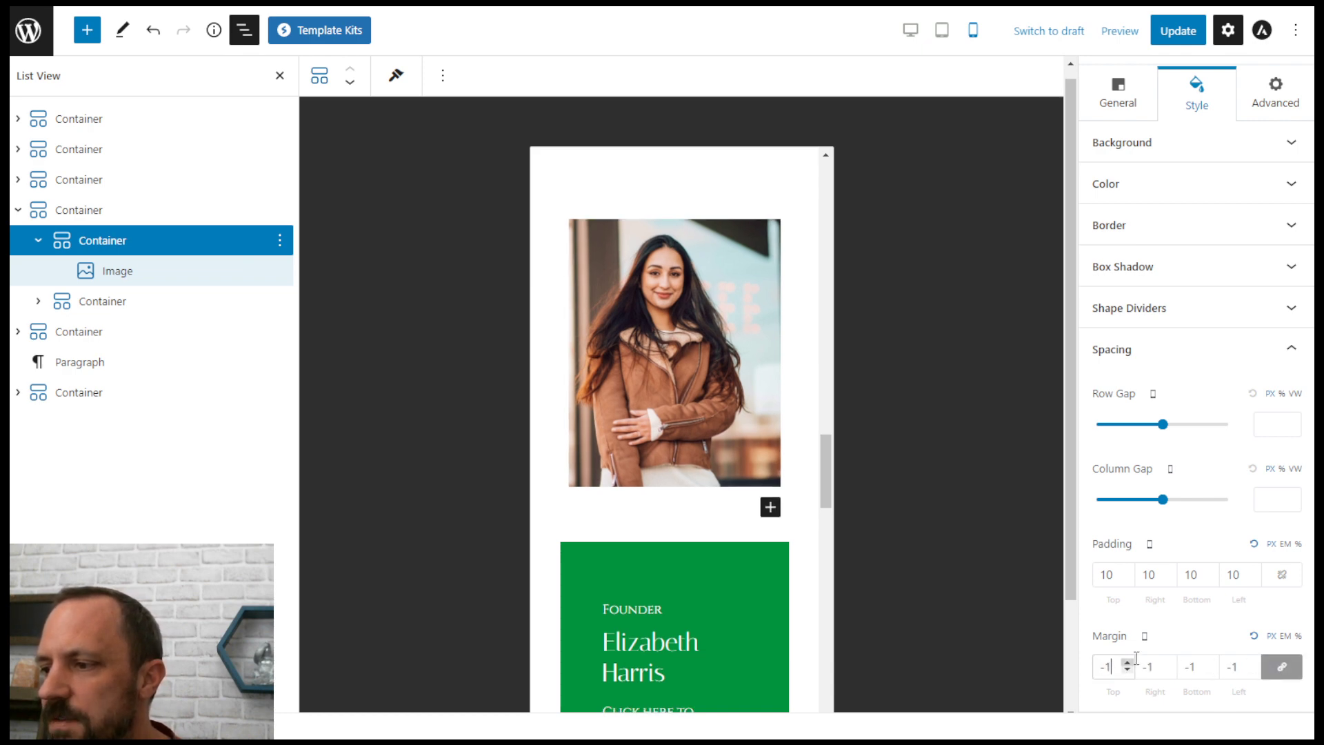
left_click(1127, 662)
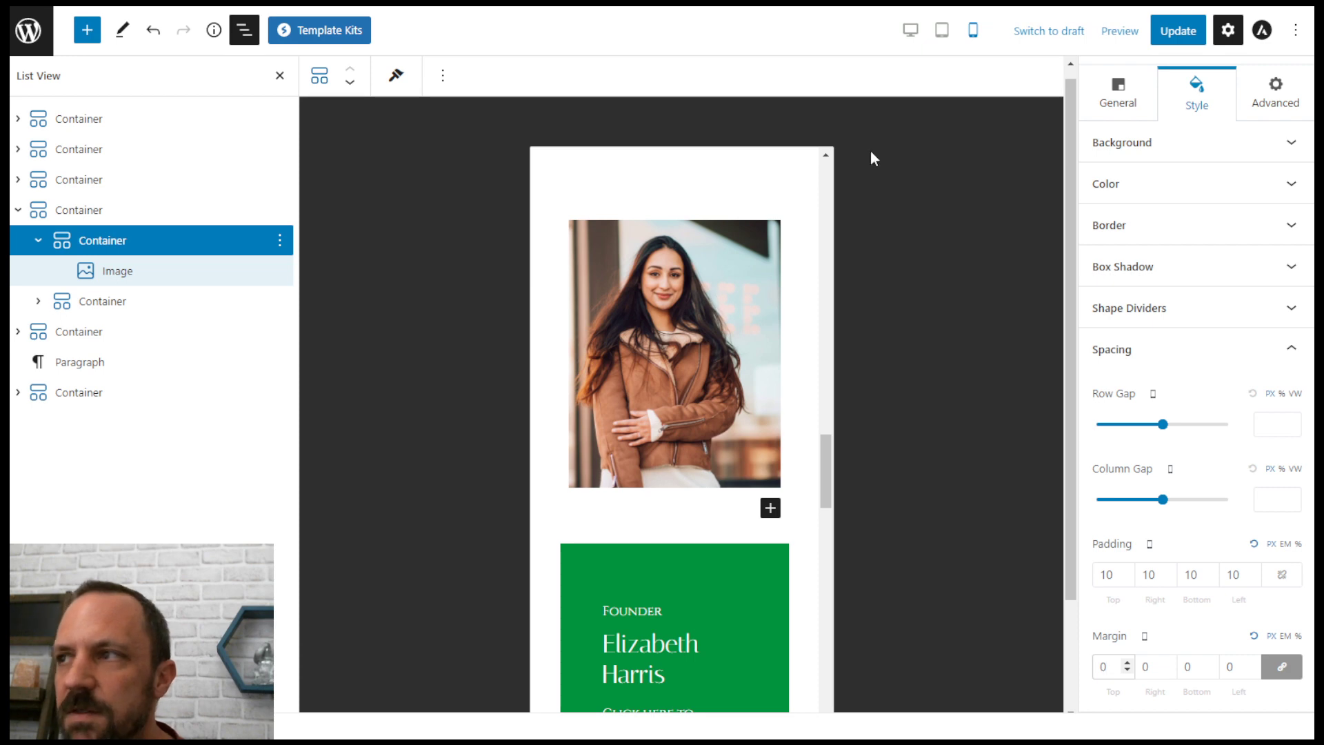
left_click(1178, 30)
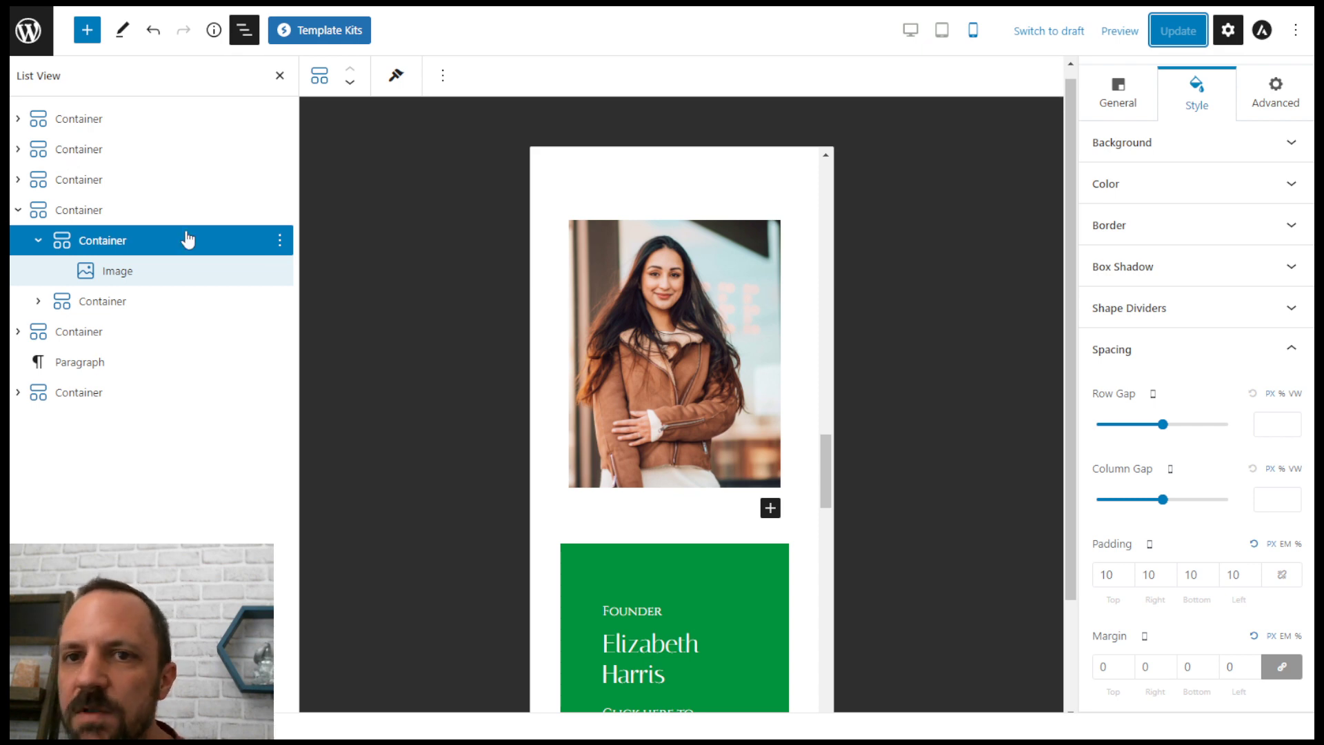
left_click(56, 209)
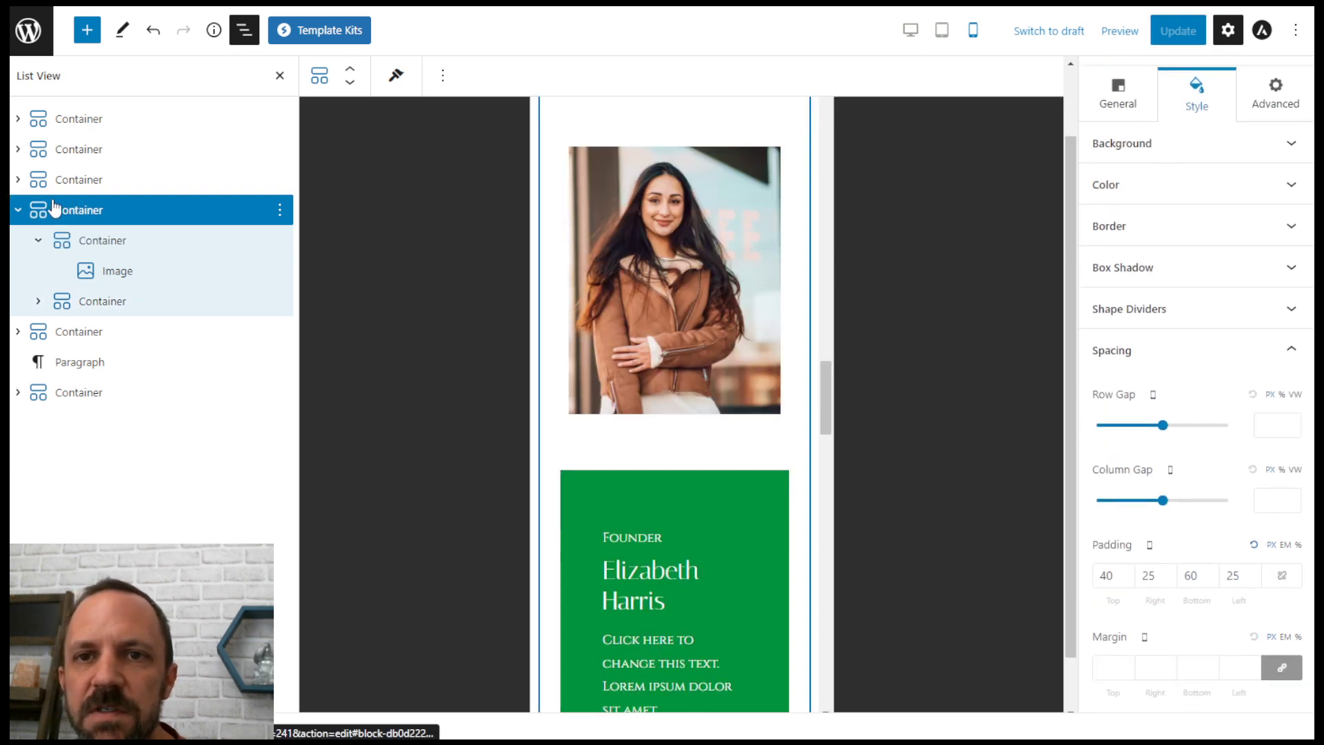
left_click(17, 209)
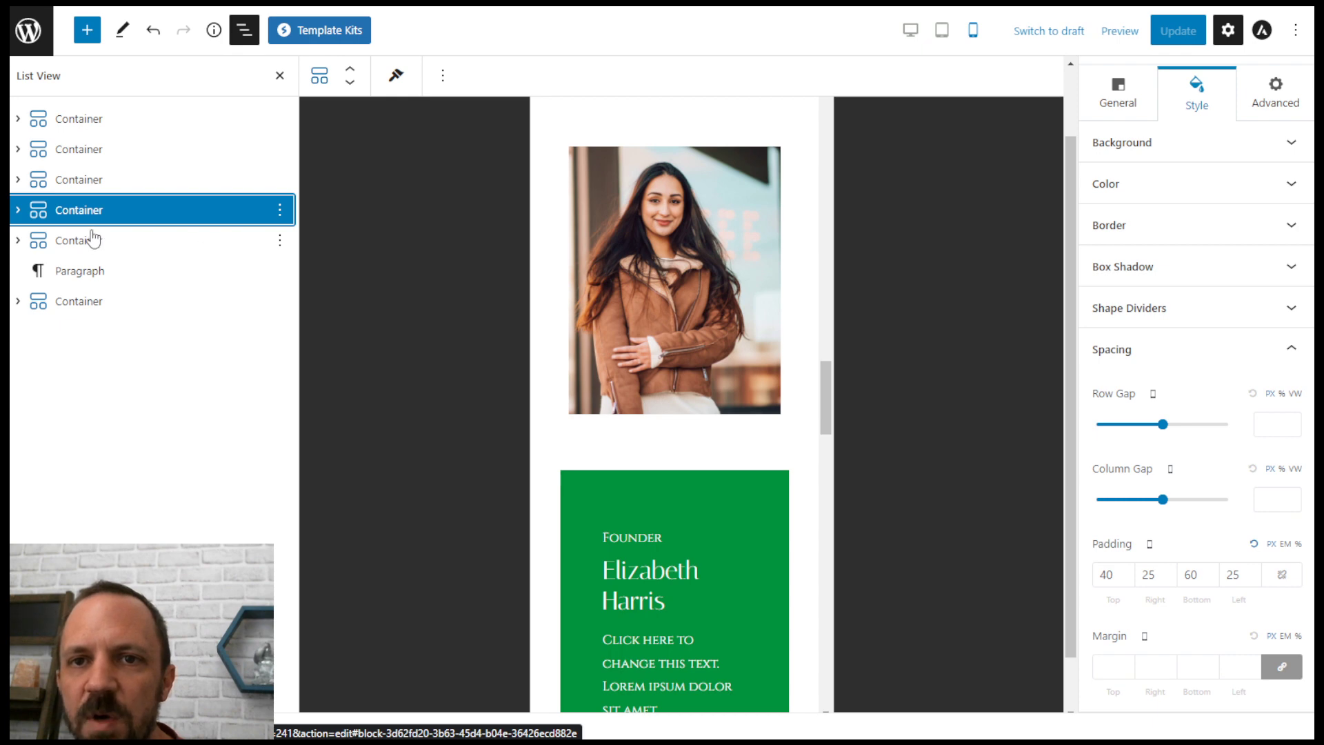